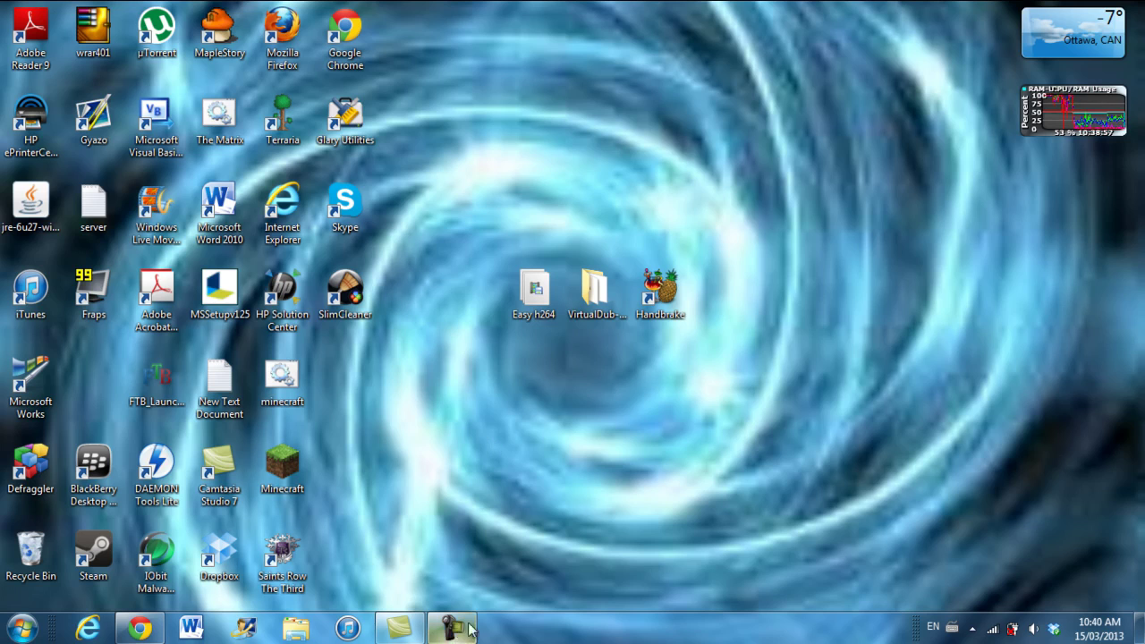
Bring the empty untitled Camtasia Studio project window forward and close Camtasia Studio.
{"action": "mouse_move", "coordinate": [400, 628]}
{"action": "left_click", "coordinate": [398, 537]}
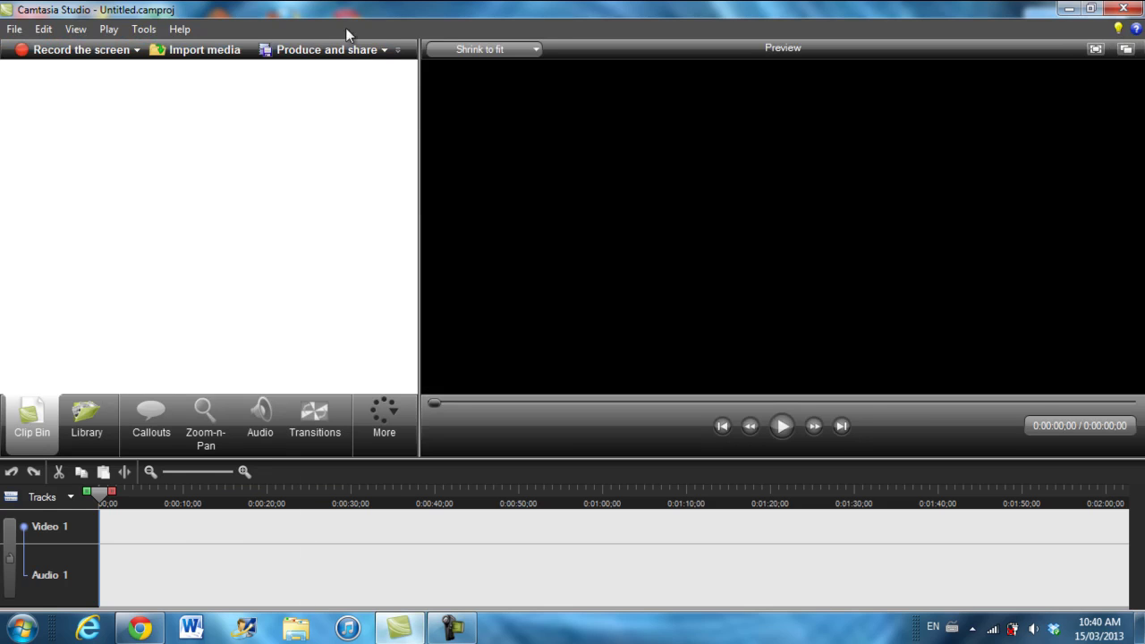
{"action": "left_click", "coordinate": [1123, 8]}
Browse to Documents > AVS4YOU > AVSVideoEditor > Output > ftbs8 in Explorer.
{"action": "left_click", "coordinate": [295, 628]}
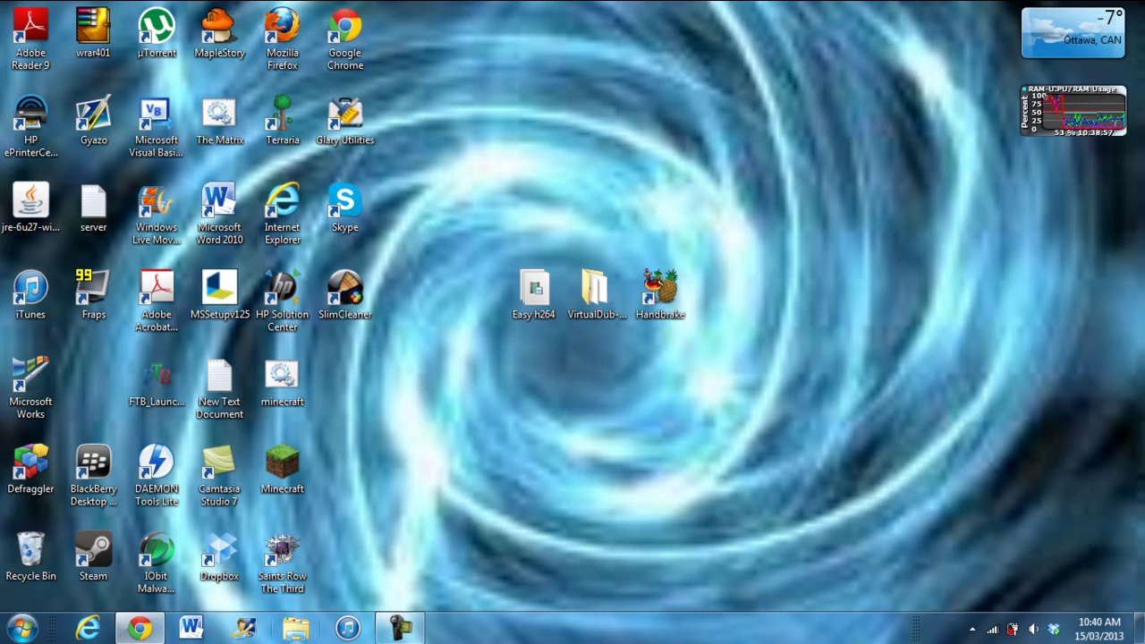
{"action": "double_click", "coordinate": [630, 208]}
{"action": "double_click", "coordinate": [638, 224]}
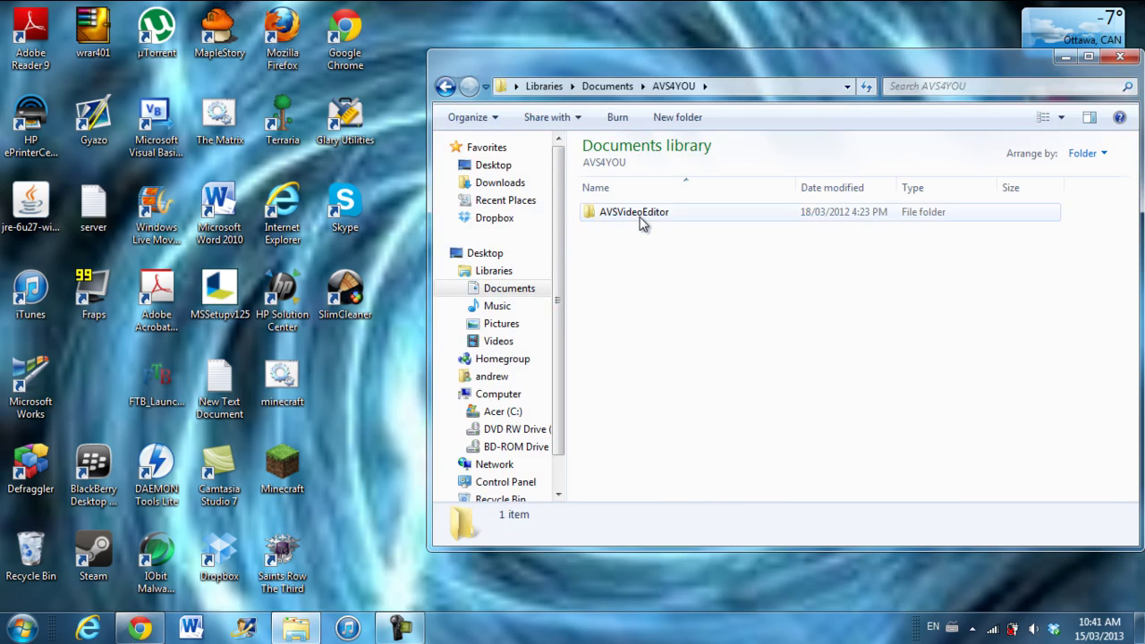
{"action": "double_click", "coordinate": [641, 218]}
{"action": "double_click", "coordinate": [640, 224]}
{"action": "scroll", "coordinate": [724, 361], "scroll_direction": "down", "scroll_amount": 2}
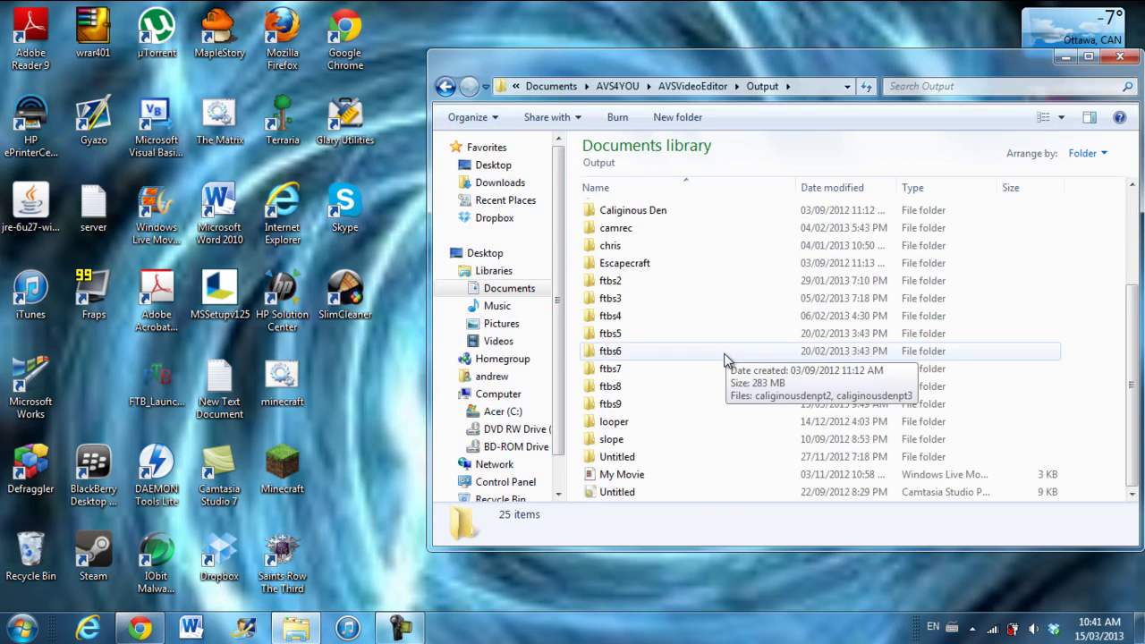
{"action": "double_click", "coordinate": [672, 386]}
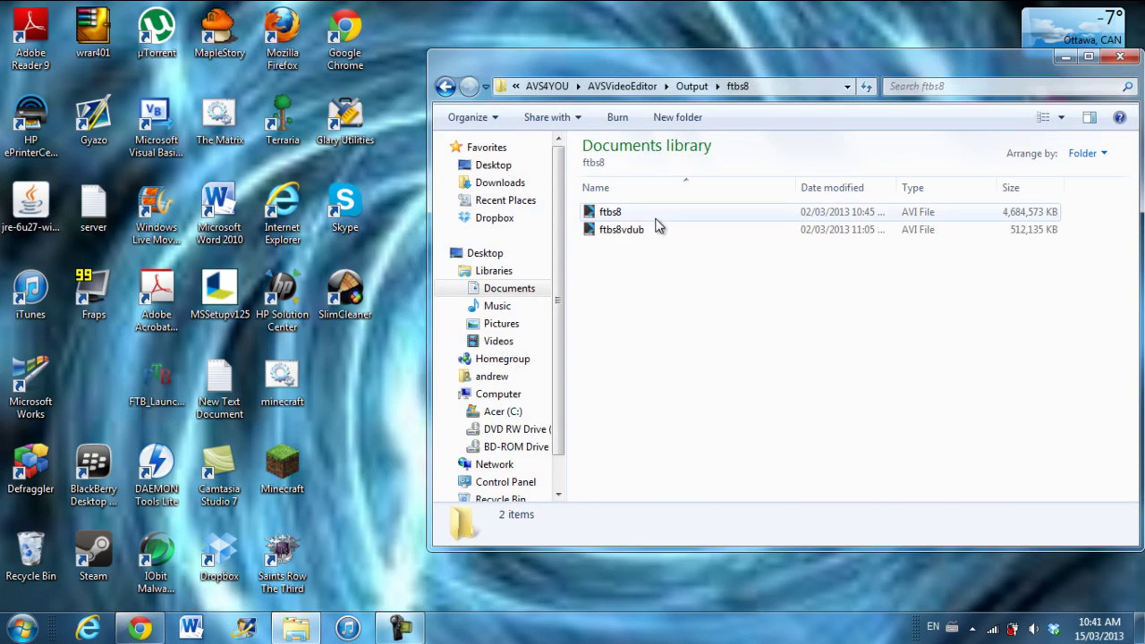
Select the original ftbs8 AVI to read its 4.46 GB size.
{"action": "left_click", "coordinate": [679, 216]}
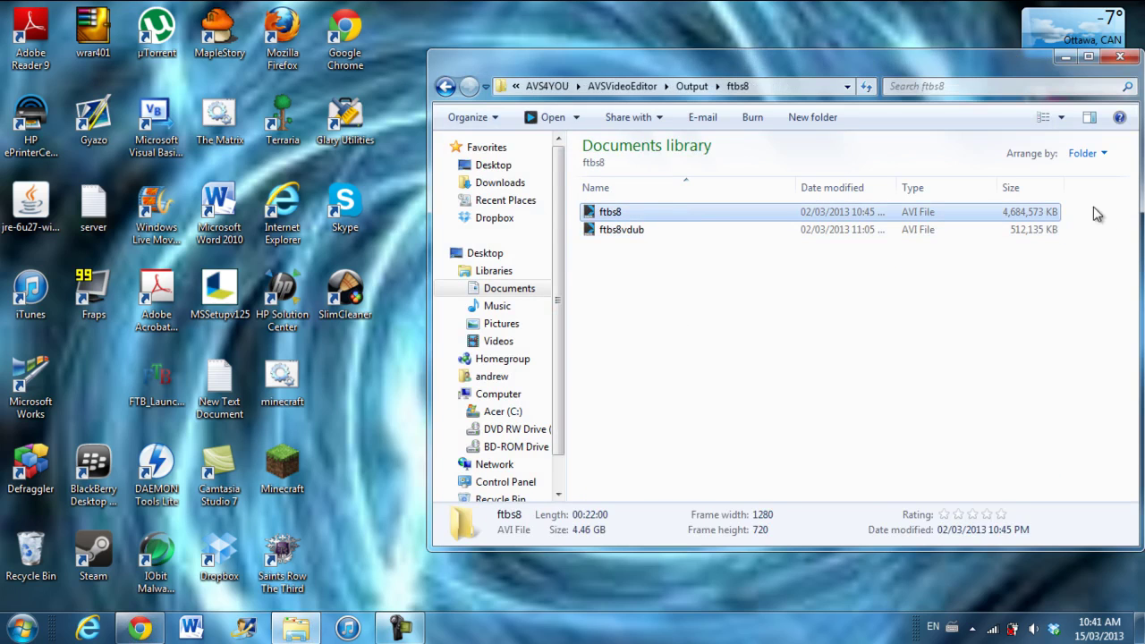
{"action": "left_click_drag", "start_coordinate": [1095, 209], "coordinate": [1069, 253]}
{"action": "left_click", "coordinate": [1037, 218]}
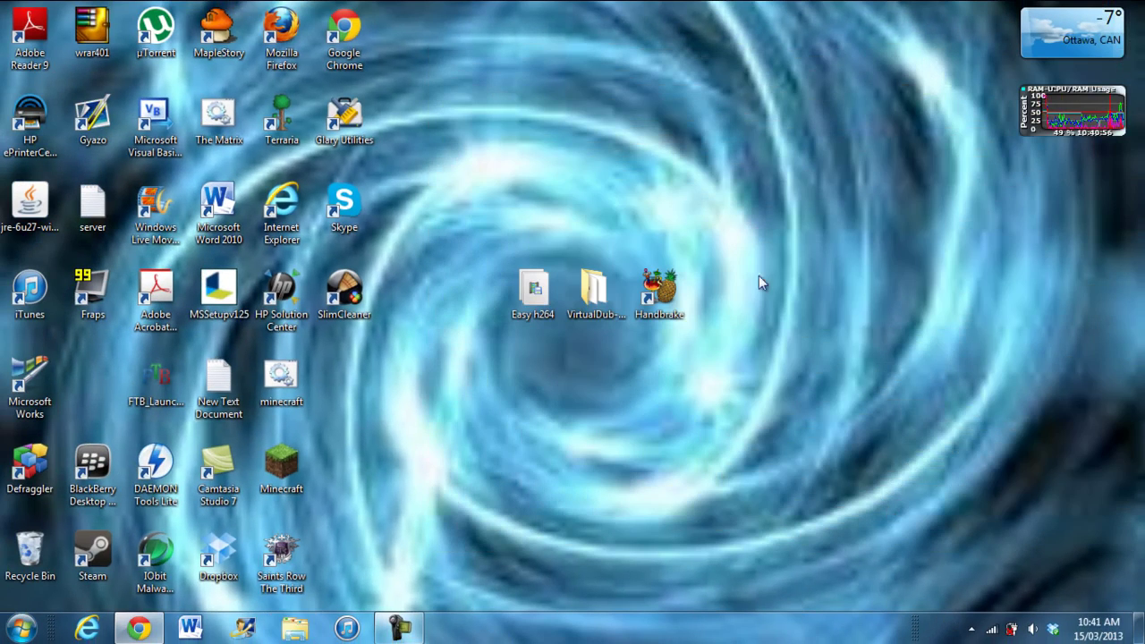
{"action": "left_click_drag", "start_coordinate": [447, 172], "coordinate": [725, 432]}
{"action": "left_click", "coordinate": [724, 431]}
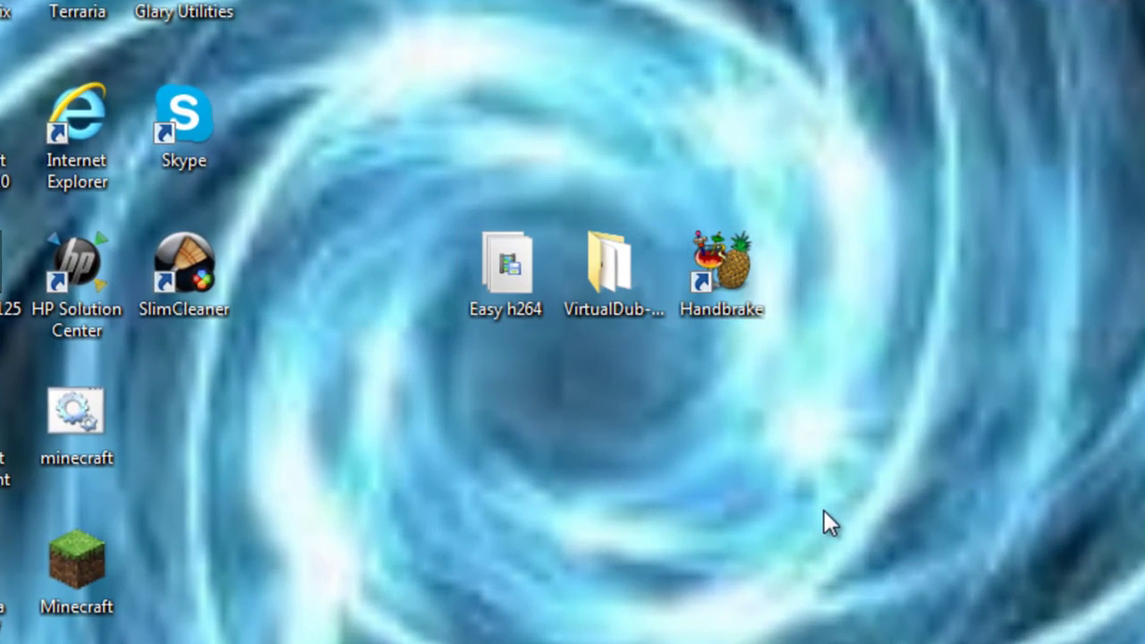
{"action": "left_click_drag", "start_coordinate": [824, 510], "coordinate": [409, 126]}
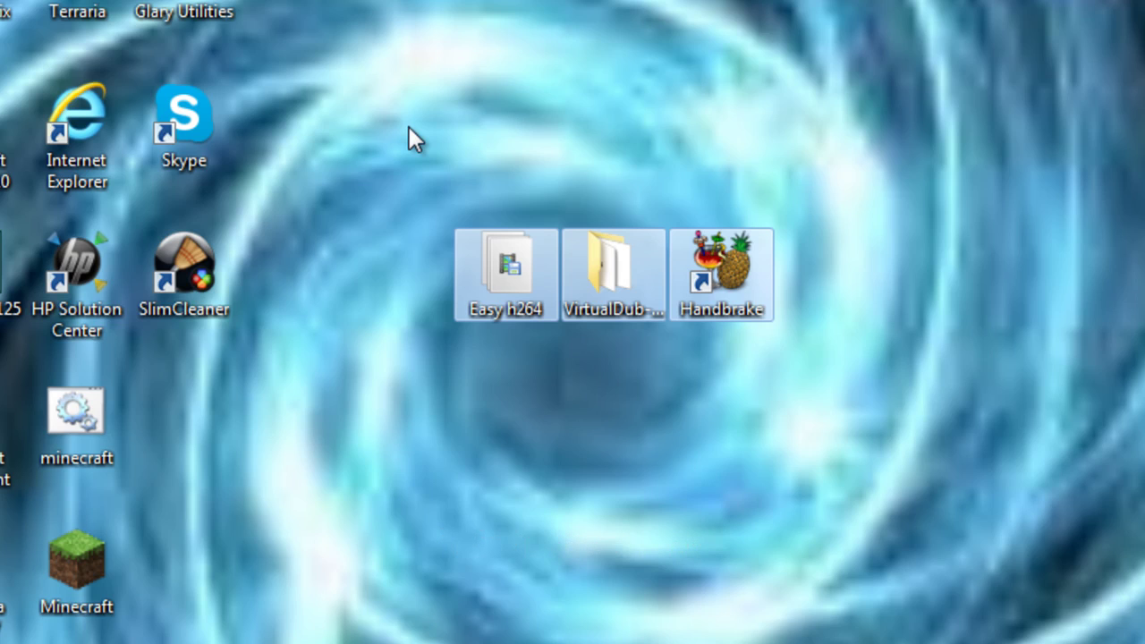
{"action": "left_click", "coordinate": [395, 305]}
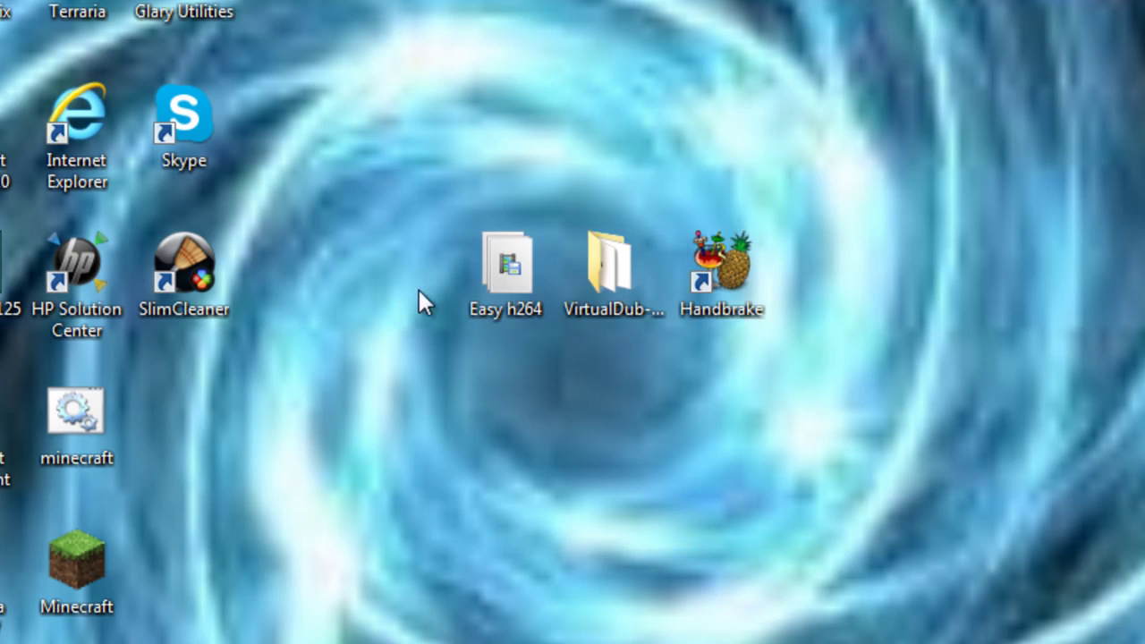
{"action": "double_click", "coordinate": [509, 270]}
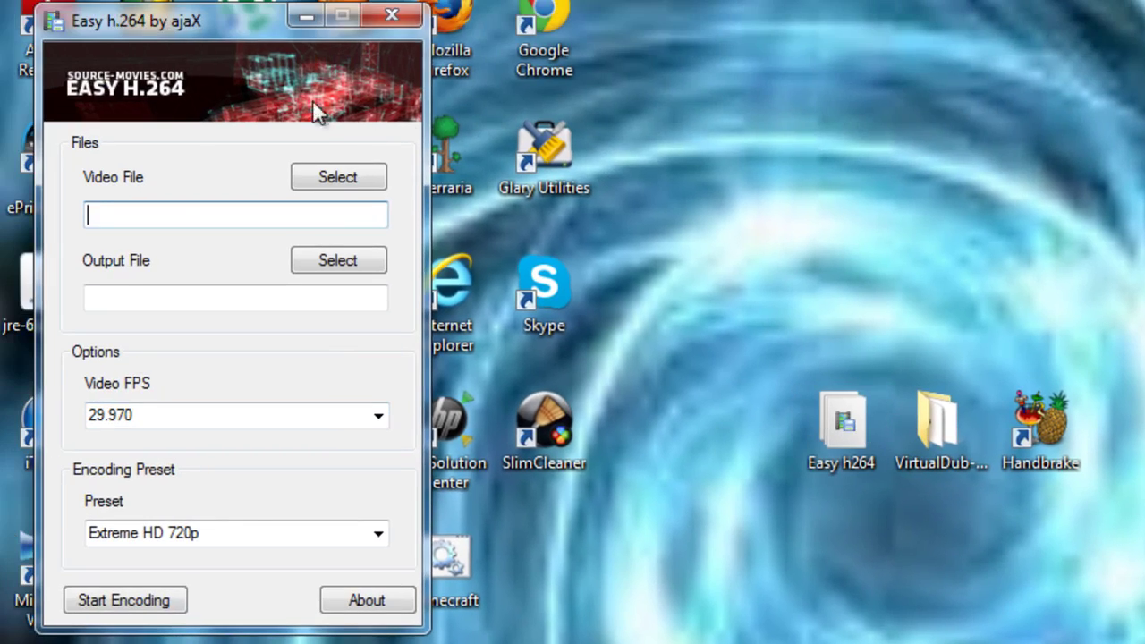
{"action": "left_click_drag", "start_coordinate": [249, 40], "coordinate": [891, 101]}
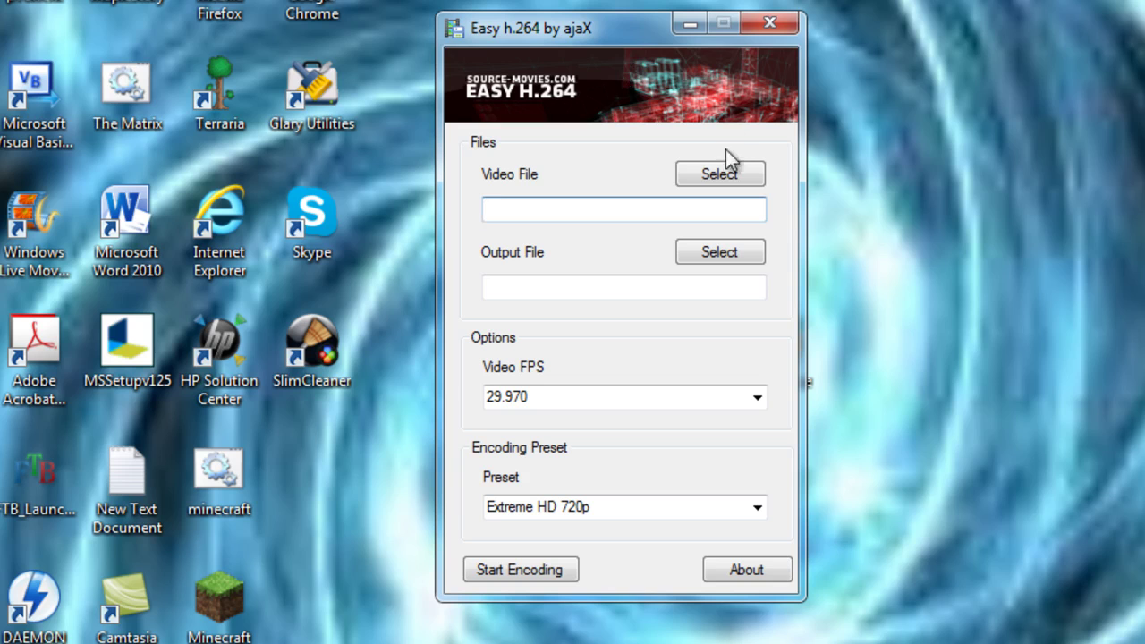
{"action": "left_click", "coordinate": [743, 179]}
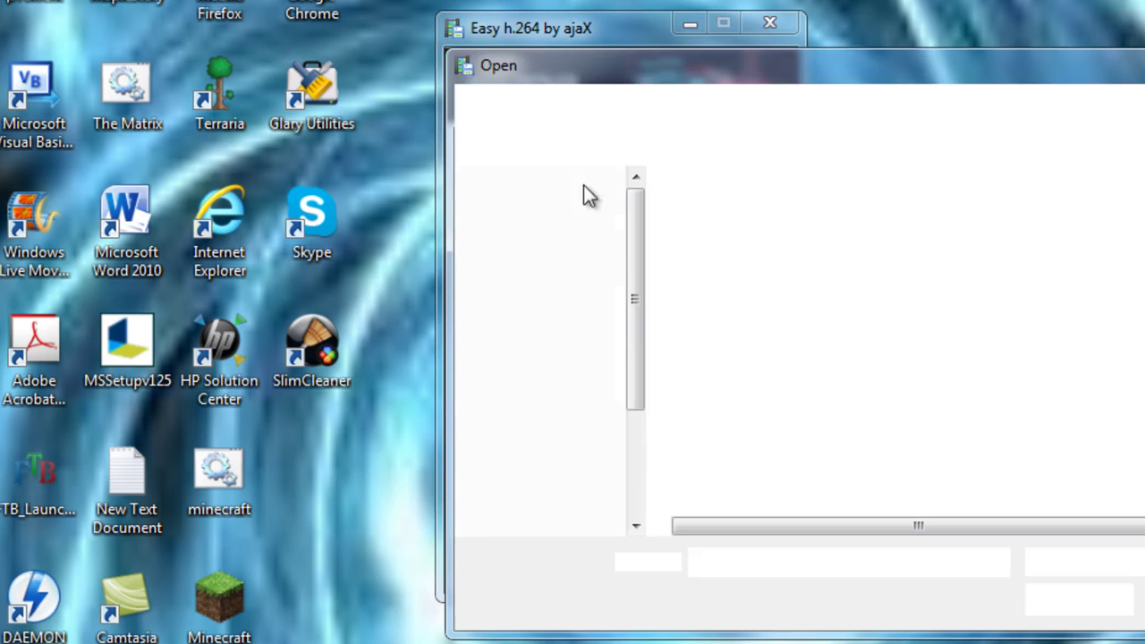
{"action": "key", "text": "Escape"}
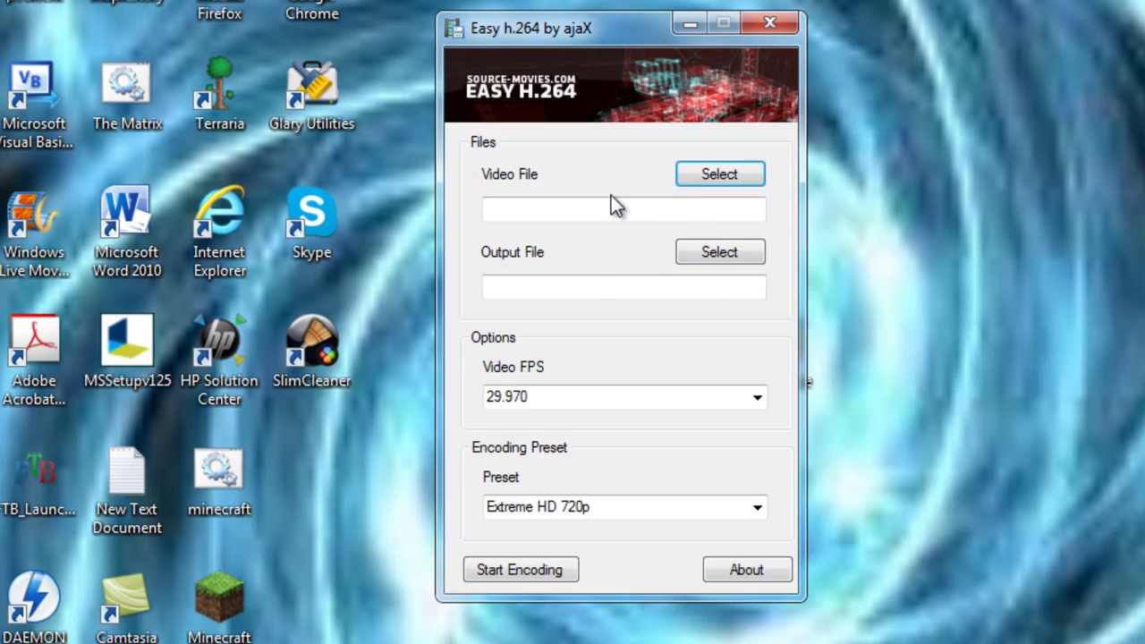
{"action": "left_click", "coordinate": [756, 507]}
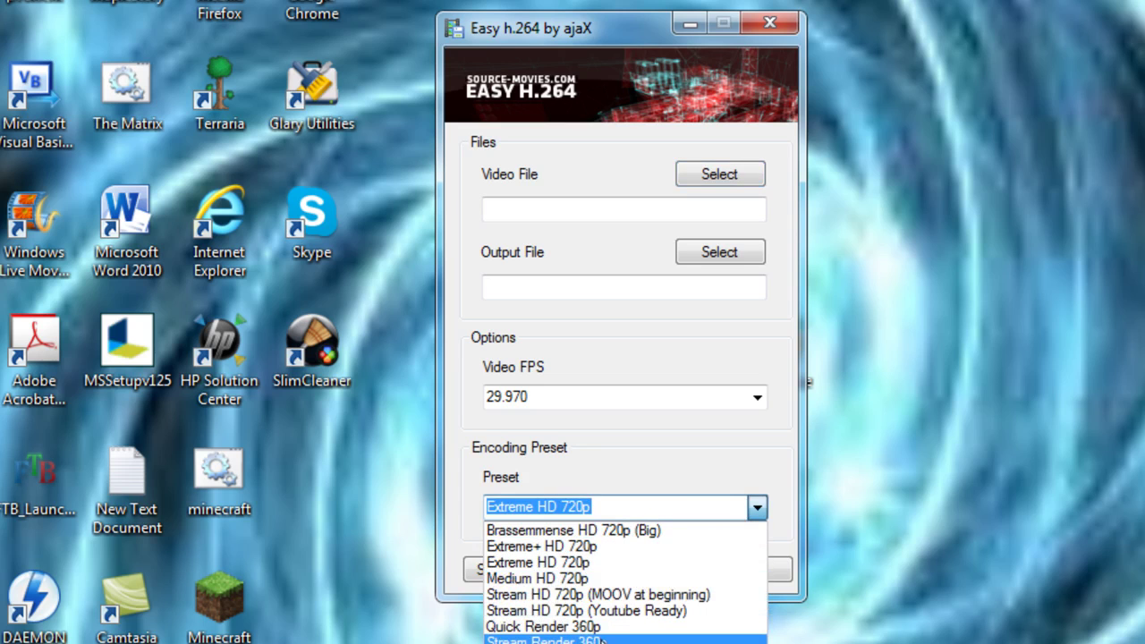
{"action": "left_click", "coordinate": [616, 549]}
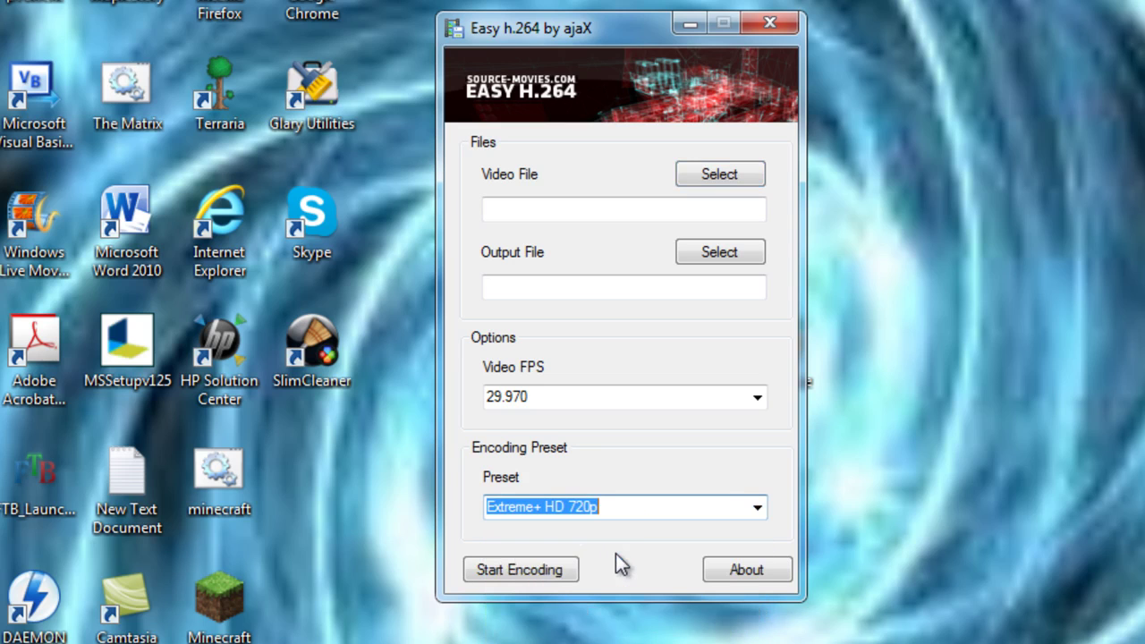
{"action": "left_click", "coordinate": [757, 506]}
{"action": "left_click", "coordinate": [665, 564]}
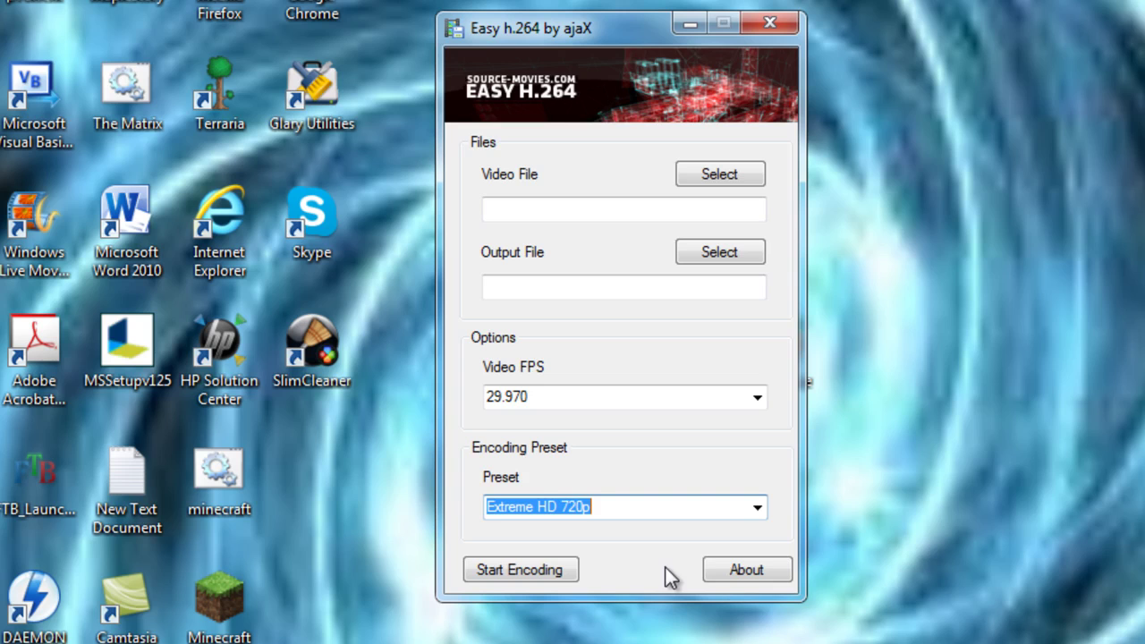
{"action": "left_click", "coordinate": [757, 36]}
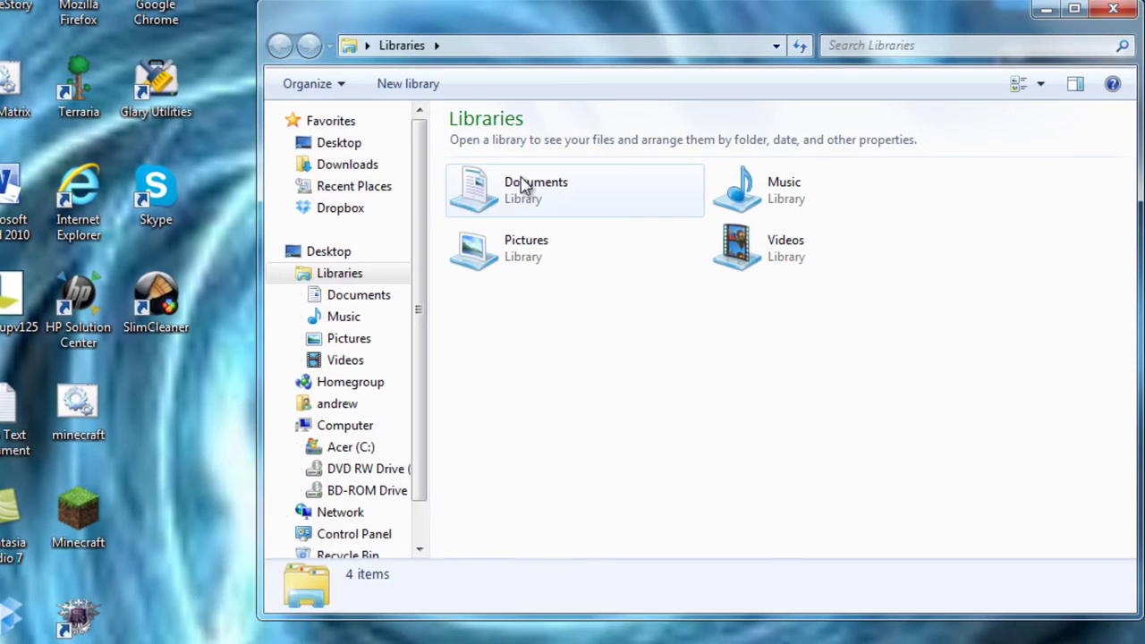
Open the ftbs9 folder under Documents > AVS4YOU > AVSVideoEditor > Output.
{"action": "double_click", "coordinate": [524, 184]}
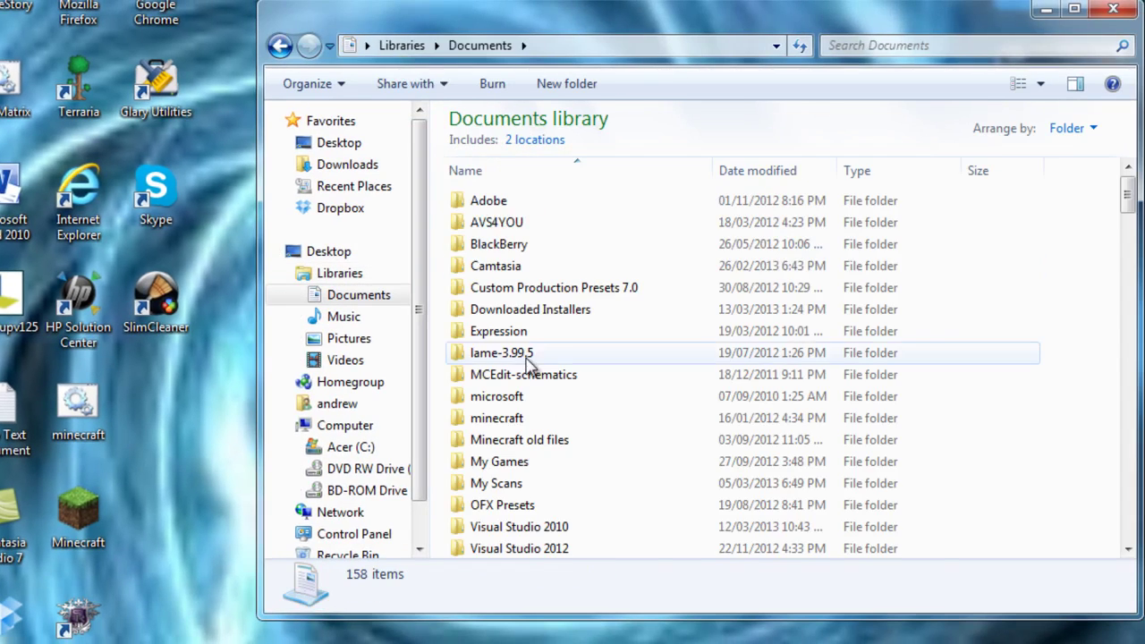
{"action": "scroll", "coordinate": [529, 365], "scroll_direction": "down", "scroll_amount": 4}
{"action": "scroll", "coordinate": [530, 367], "scroll_direction": "up", "scroll_amount": 4}
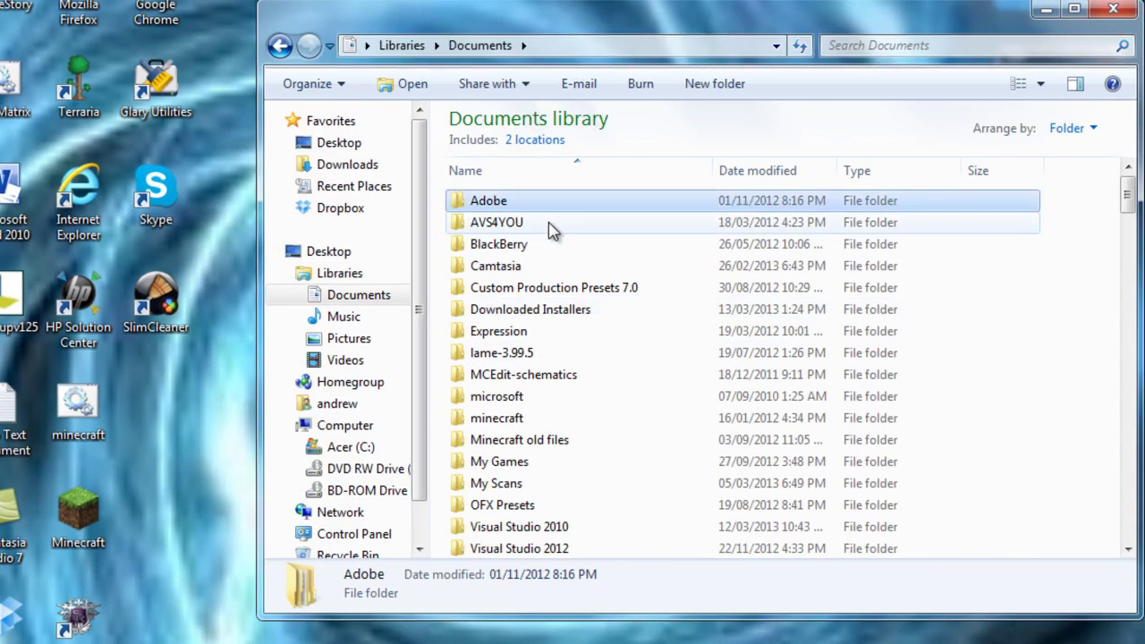
{"action": "double_click", "coordinate": [548, 227]}
{"action": "double_click", "coordinate": [553, 205]}
{"action": "double_click", "coordinate": [554, 208]}
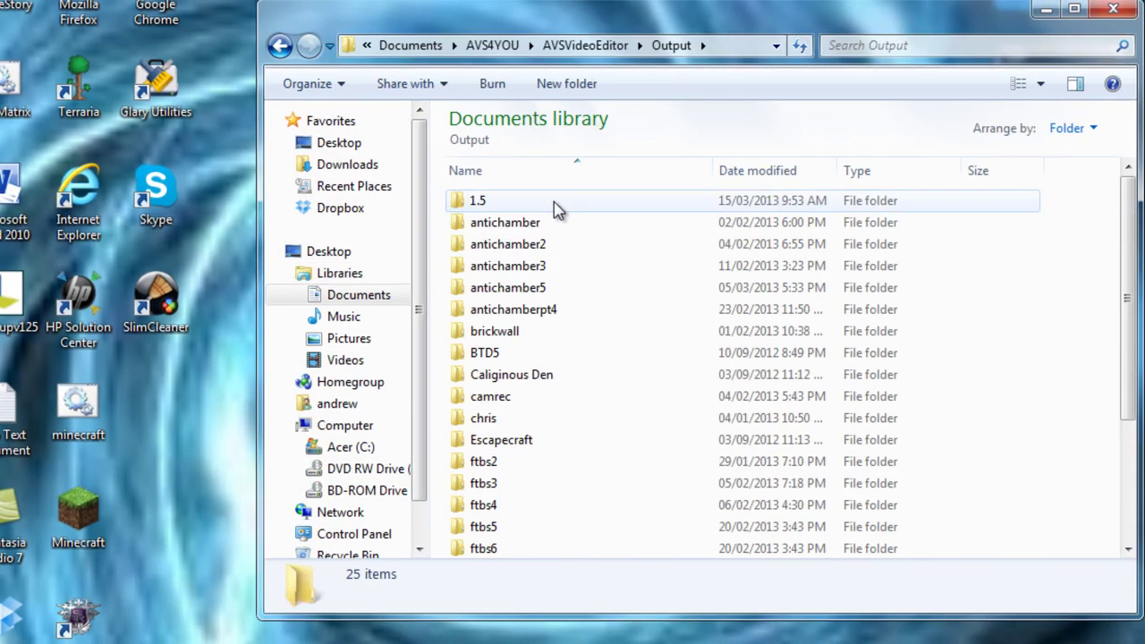
{"action": "scroll", "coordinate": [537, 433], "scroll_direction": "down", "scroll_amount": 1}
{"action": "scroll", "coordinate": [528, 456], "scroll_direction": "down", "scroll_amount": 1}
{"action": "double_click", "coordinate": [509, 502]}
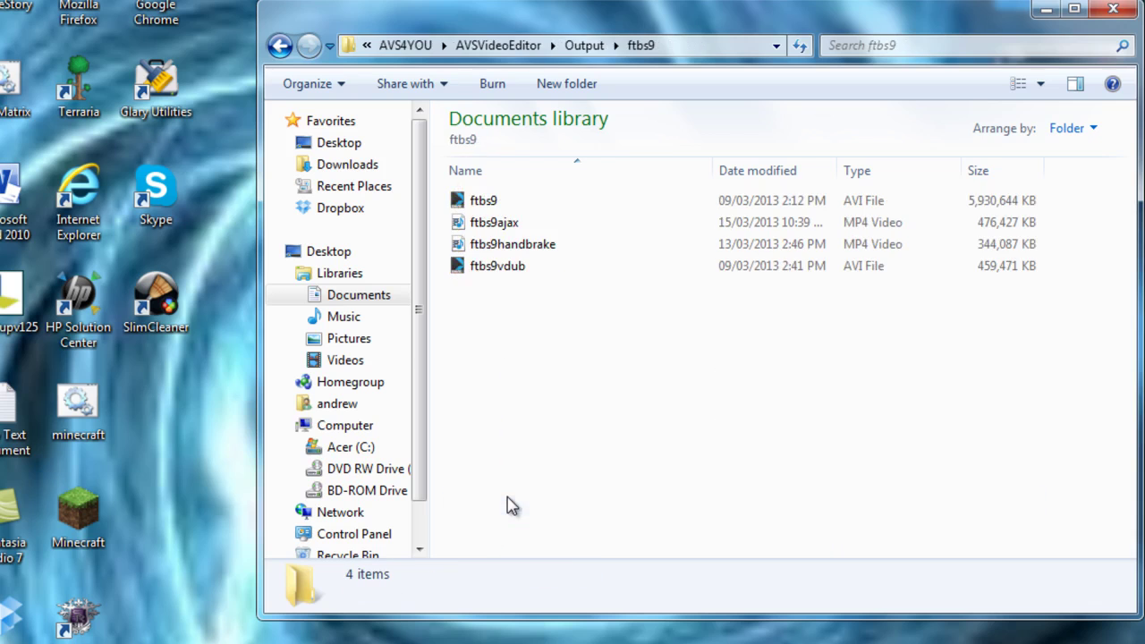
Reposition the folder window at the top of the screen and select the original ftbs9 AVI.
{"action": "left_click_drag", "start_coordinate": [534, 5], "coordinate": [420, 381]}
{"action": "left_click_drag", "start_coordinate": [284, 161], "coordinate": [652, 345]}
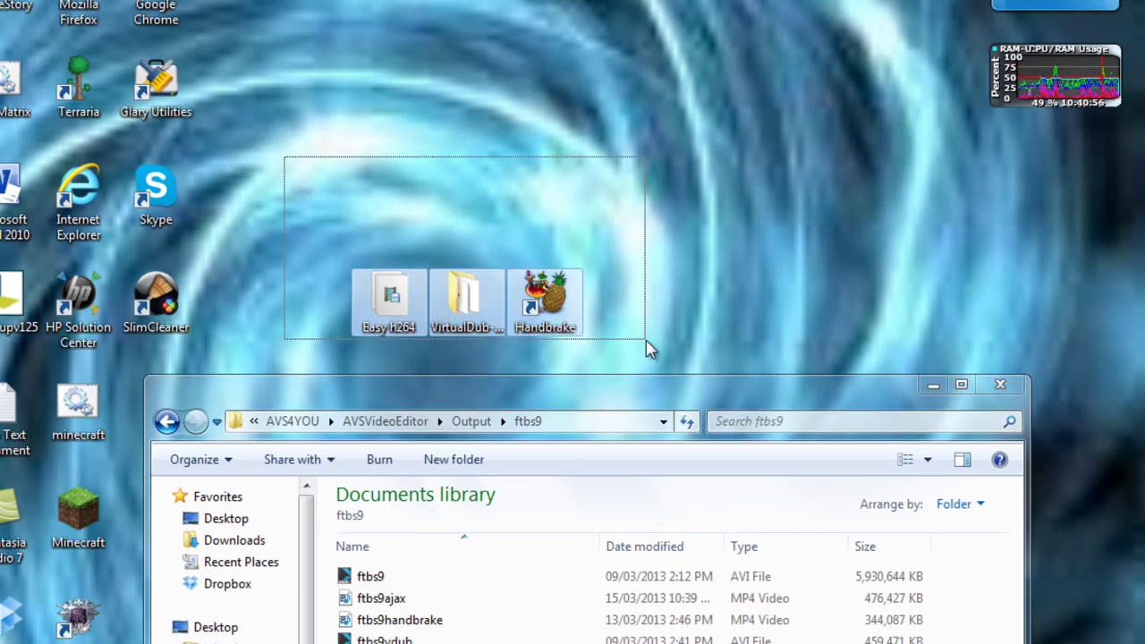
{"action": "left_click", "coordinate": [775, 277]}
{"action": "left_click_drag", "start_coordinate": [633, 404], "coordinate": [719, 141]}
{"action": "left_click", "coordinate": [587, 317]}
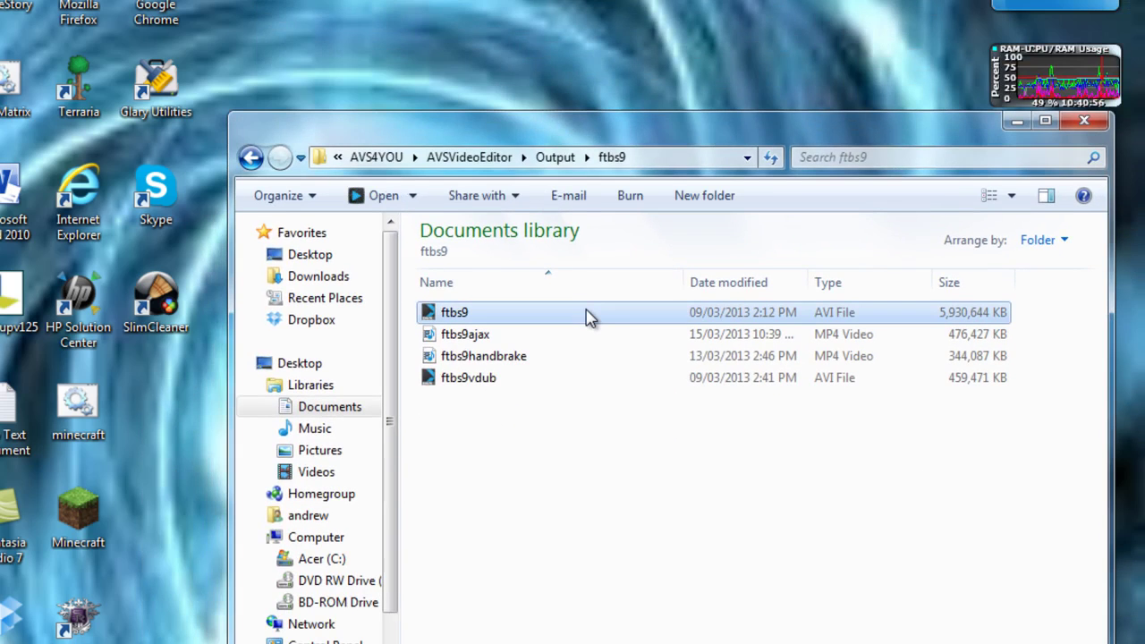
{"action": "left_click_drag", "start_coordinate": [558, 148], "coordinate": [465, 33]}
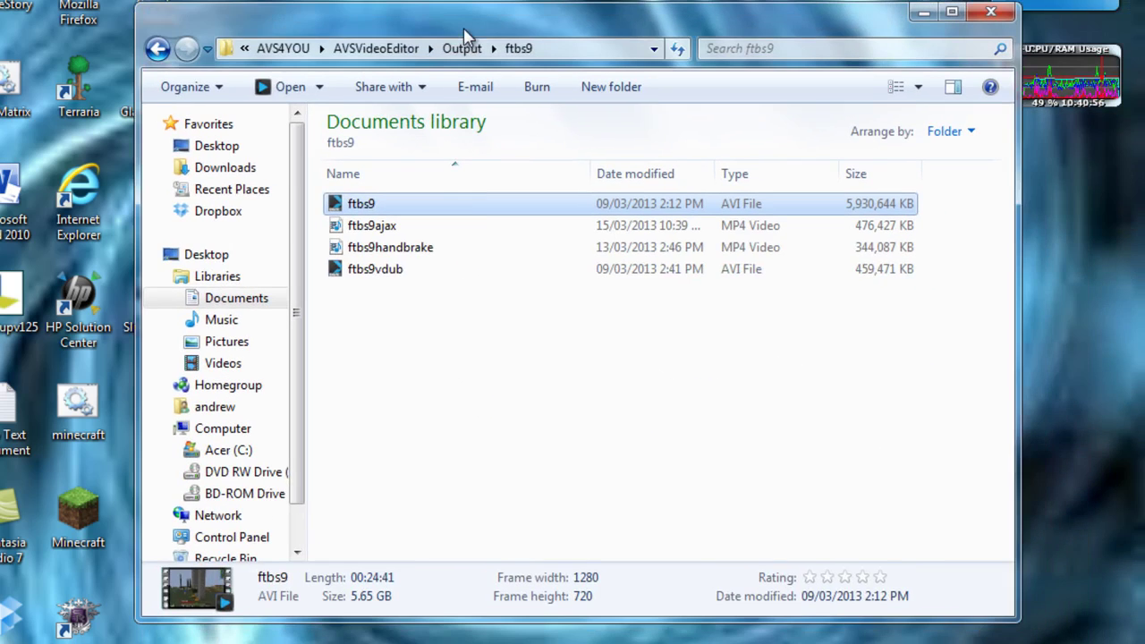
Compare ftbs9 (5.65 GB) with ftbs9ajax (465 MB), then minimize the folder.
{"action": "left_click", "coordinate": [424, 205]}
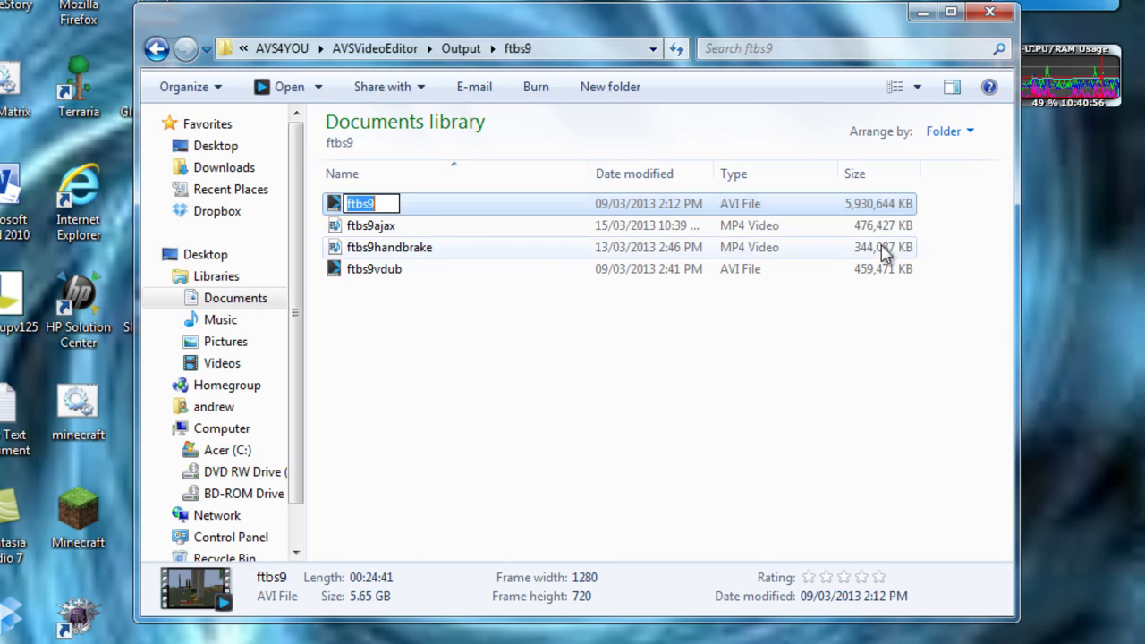
{"action": "left_click", "coordinate": [887, 208]}
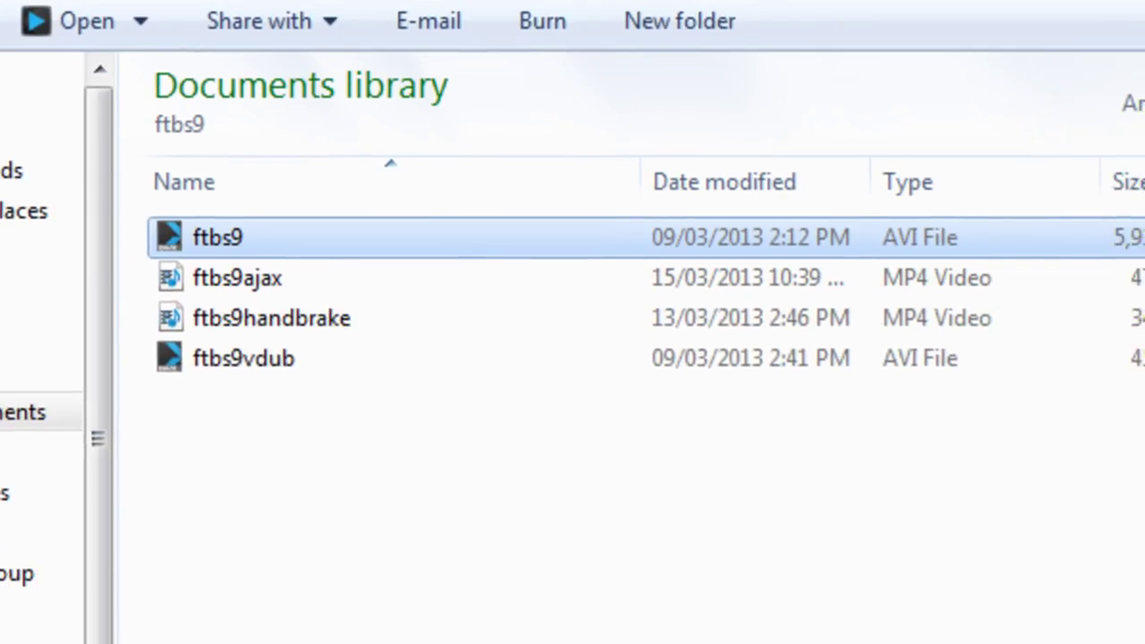
{"action": "left_click", "coordinate": [615, 463]}
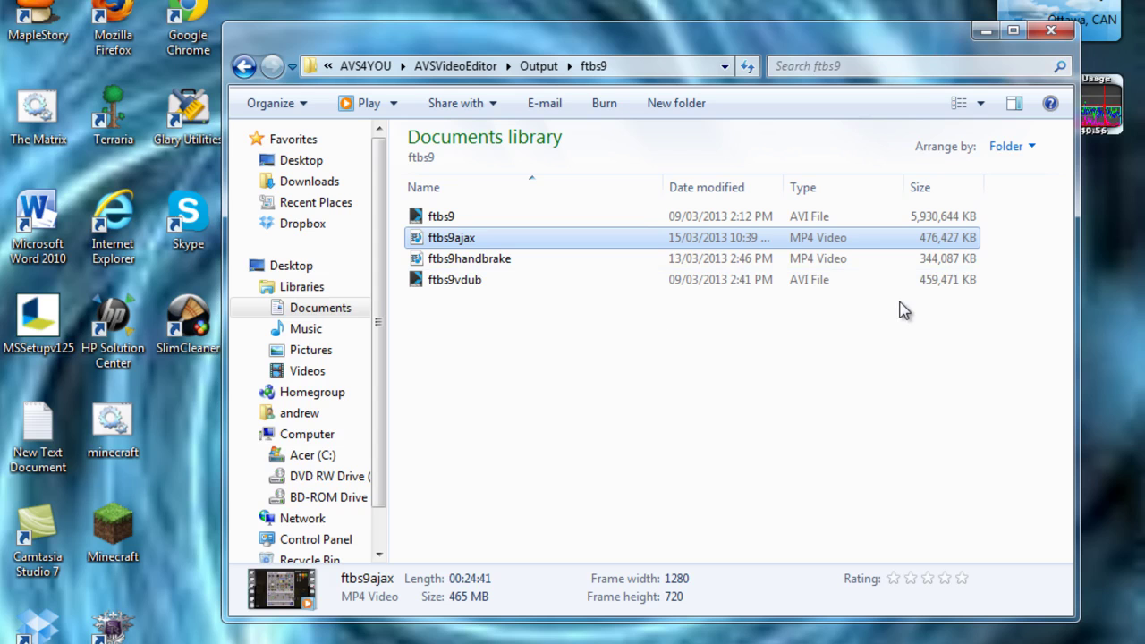
{"action": "left_click", "coordinate": [988, 32]}
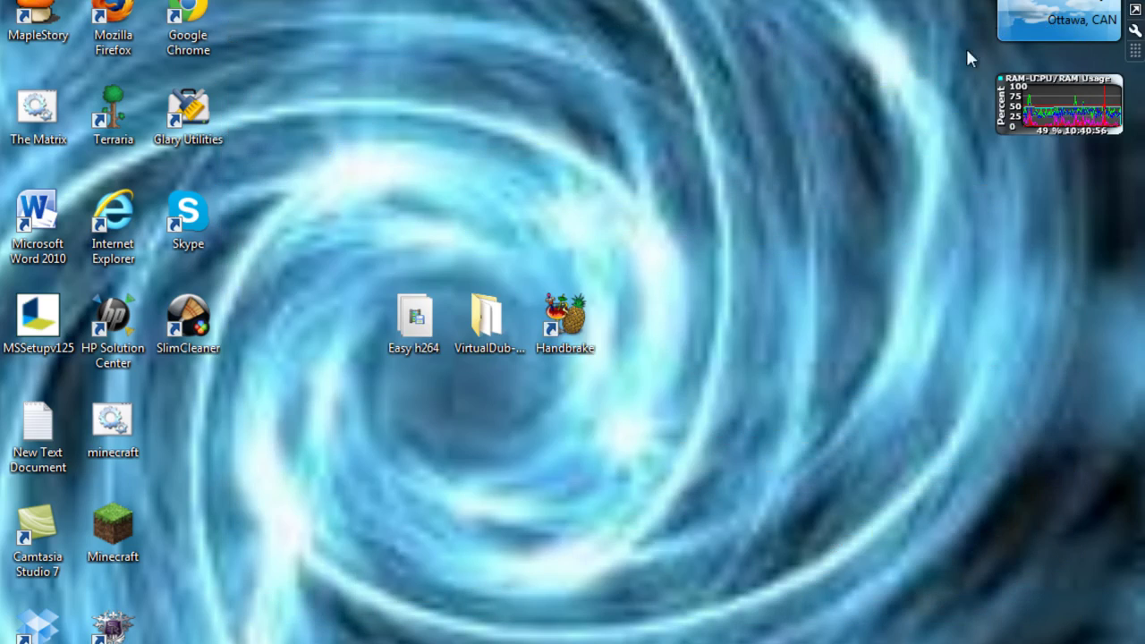
Launch VirtualDub (Veedub64) from its program folder and position its window.
{"action": "double_click", "coordinate": [470, 345]}
{"action": "double_click", "coordinate": [500, 294]}
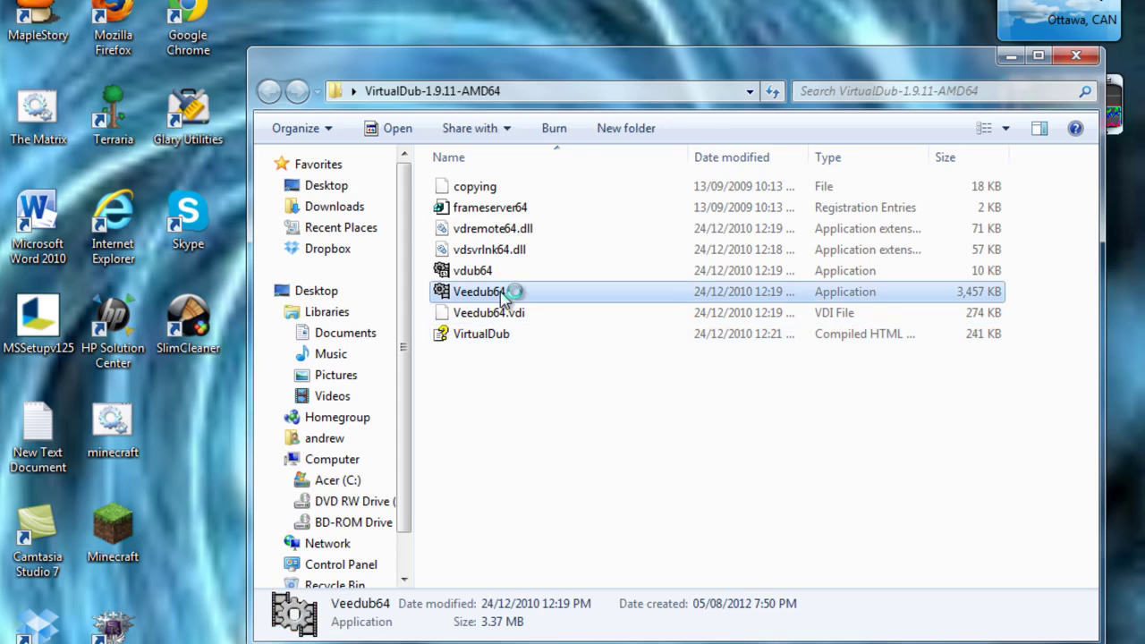
{"action": "left_click_drag", "start_coordinate": [500, 147], "coordinate": [598, 134]}
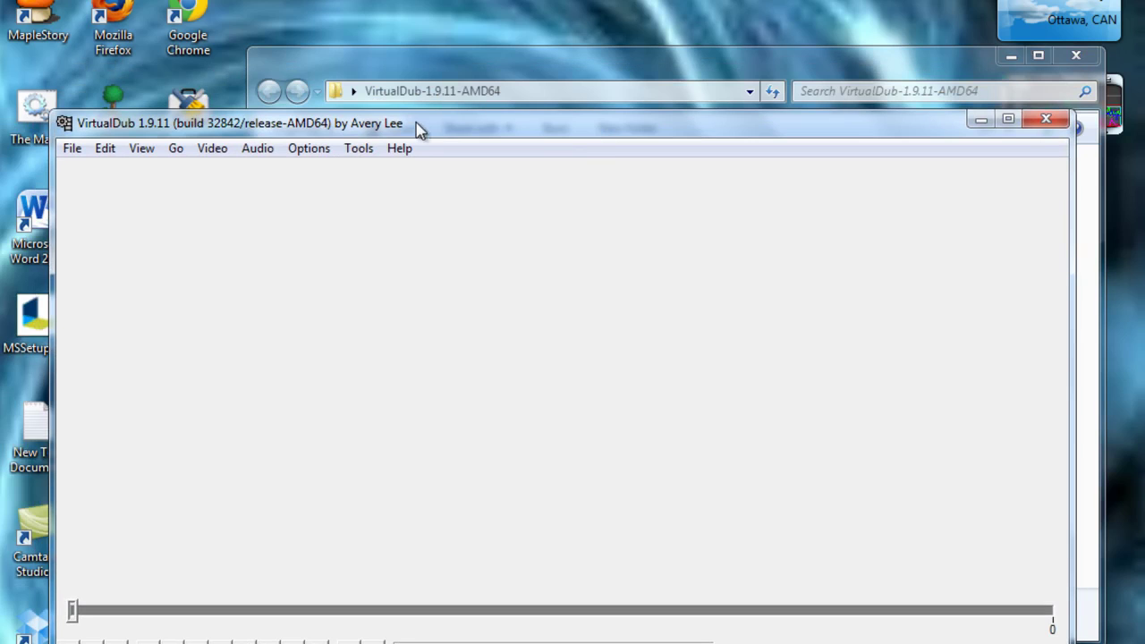
{"action": "left_click_drag", "start_coordinate": [417, 131], "coordinate": [471, 119]}
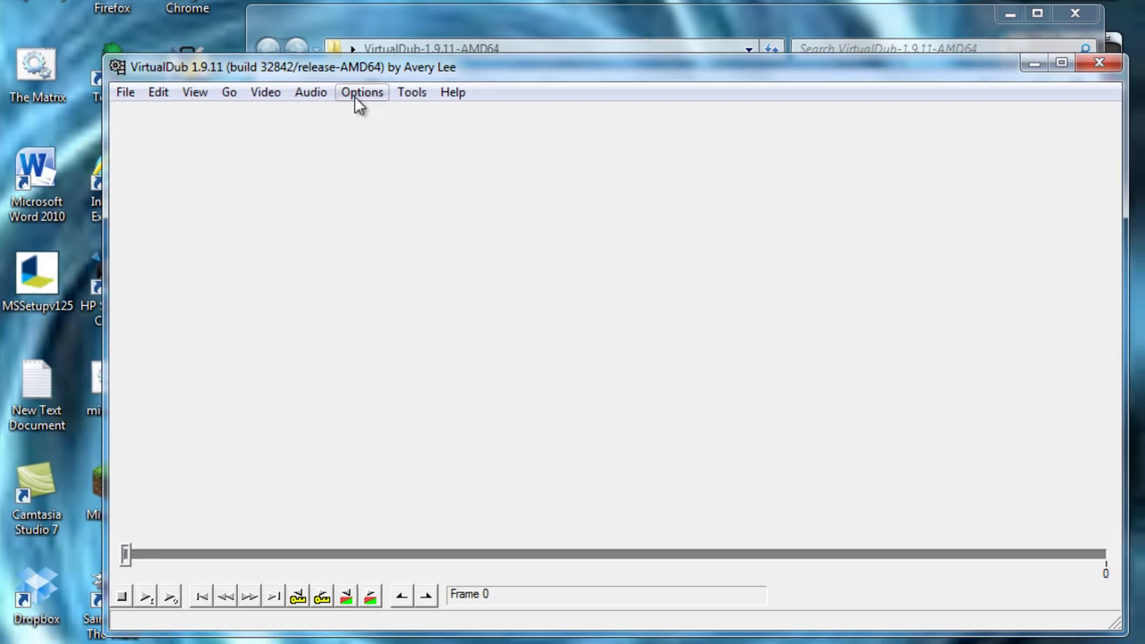
Load the 1.5.avi clip and bring up the Video > Compression codec list.
{"action": "left_click", "coordinate": [125, 92]}
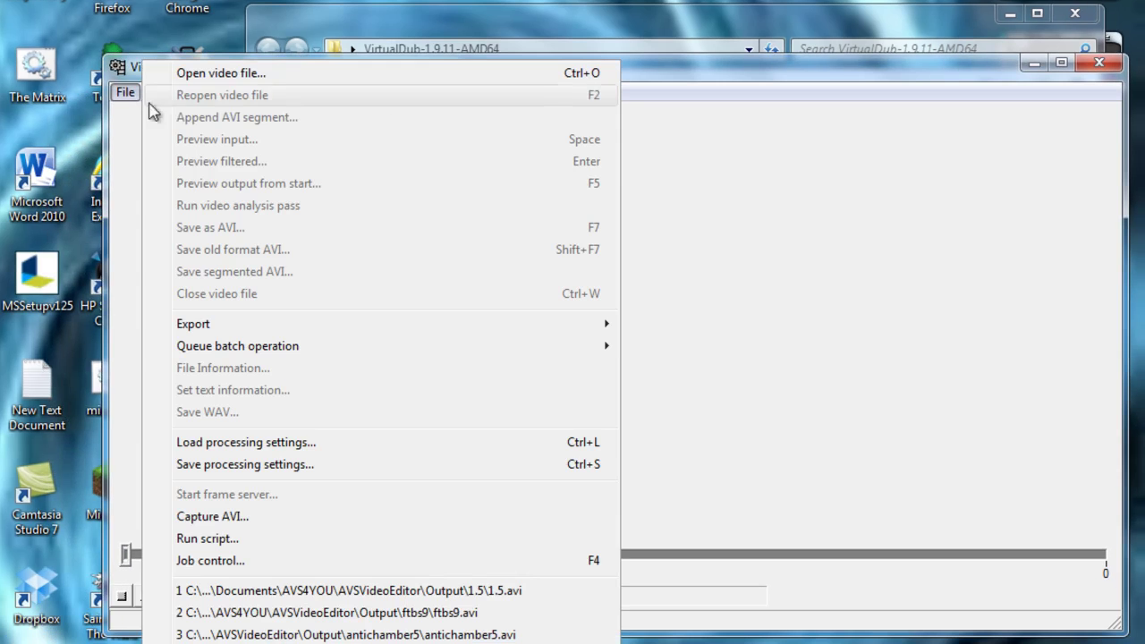
{"action": "left_click", "coordinate": [210, 73]}
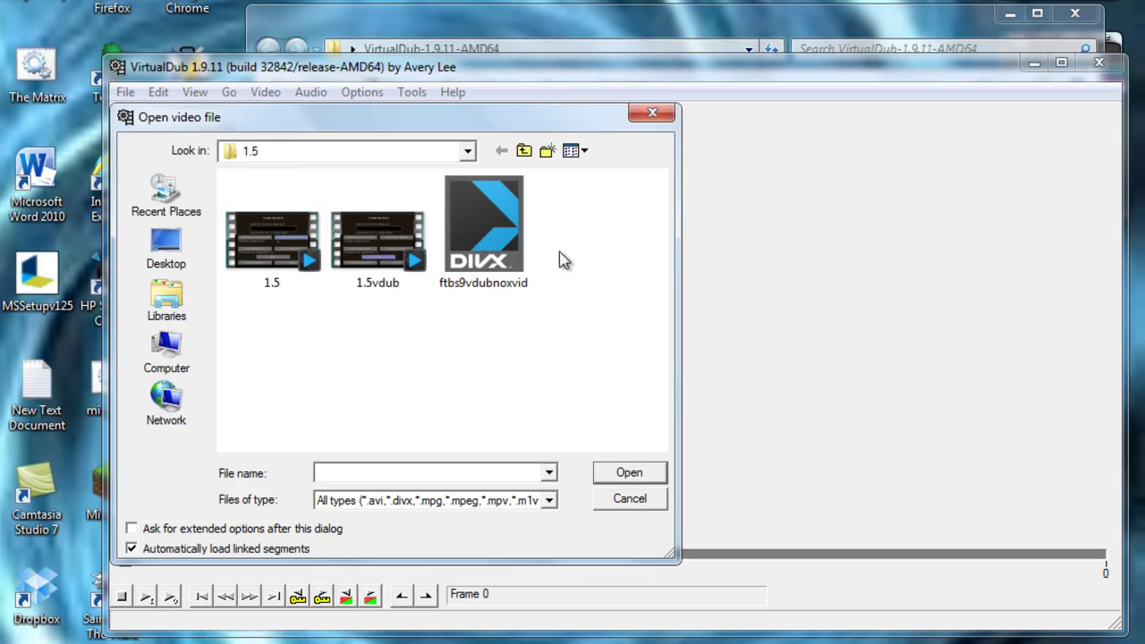
{"action": "double_click", "coordinate": [257, 260]}
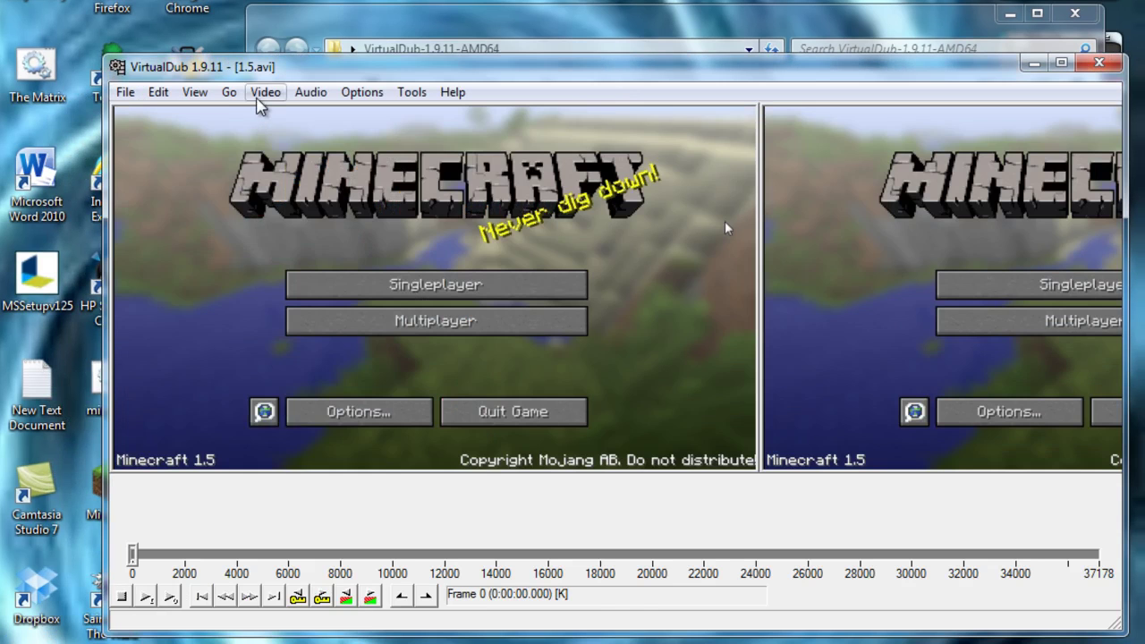
{"action": "left_click", "coordinate": [261, 94]}
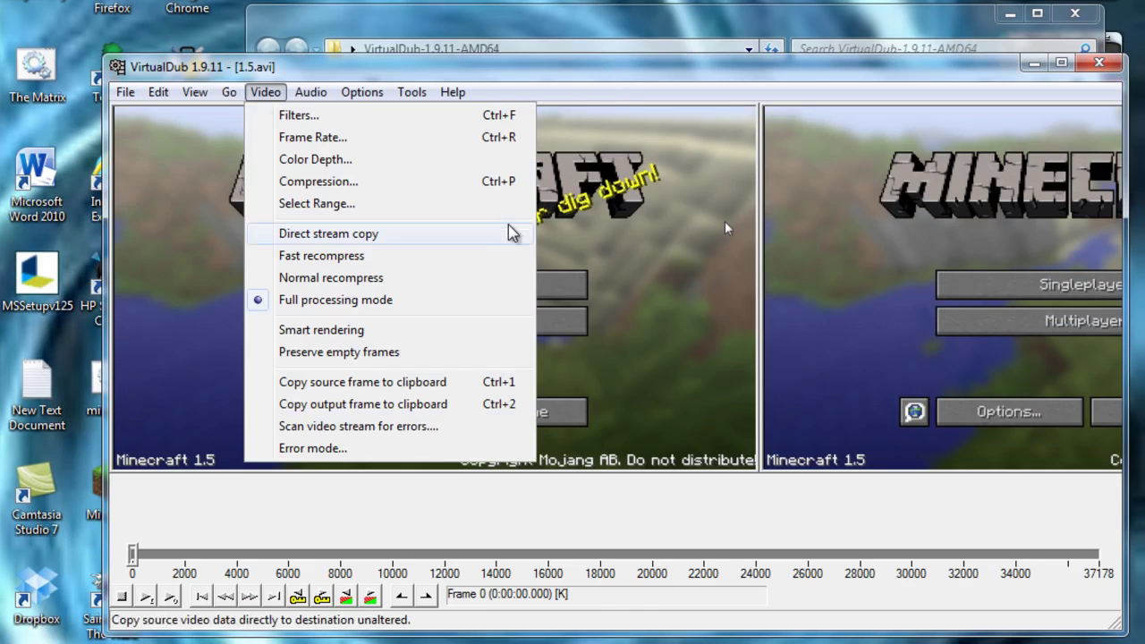
{"action": "left_click", "coordinate": [414, 184]}
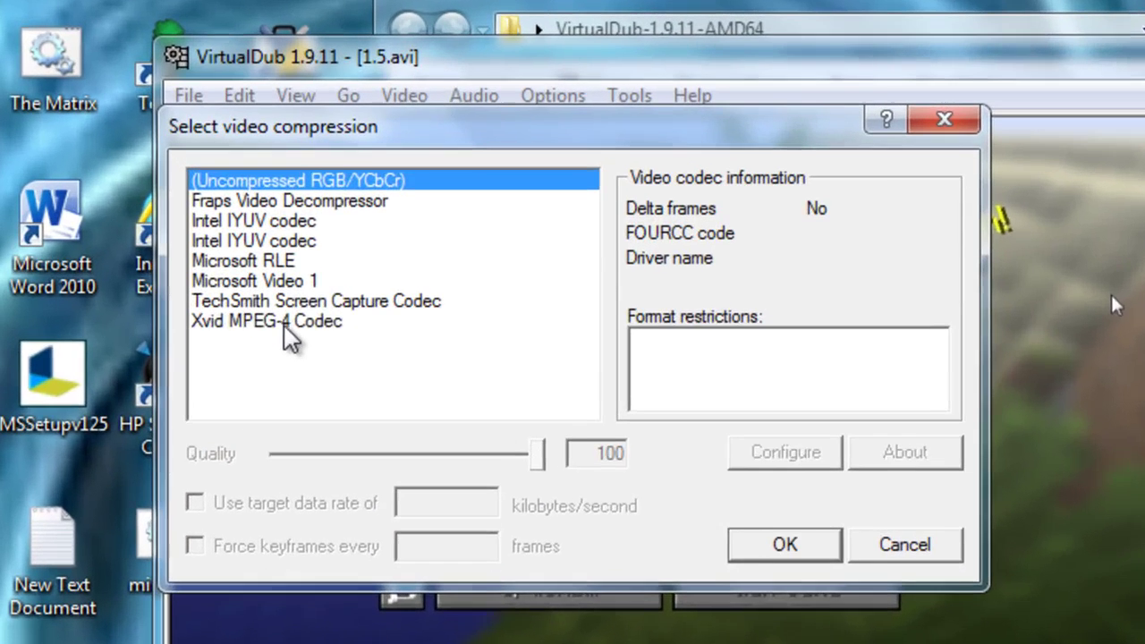
Set VirtualDub's video compression to Xvid MPEG-4 Codec.
{"action": "left_click", "coordinate": [178, 239]}
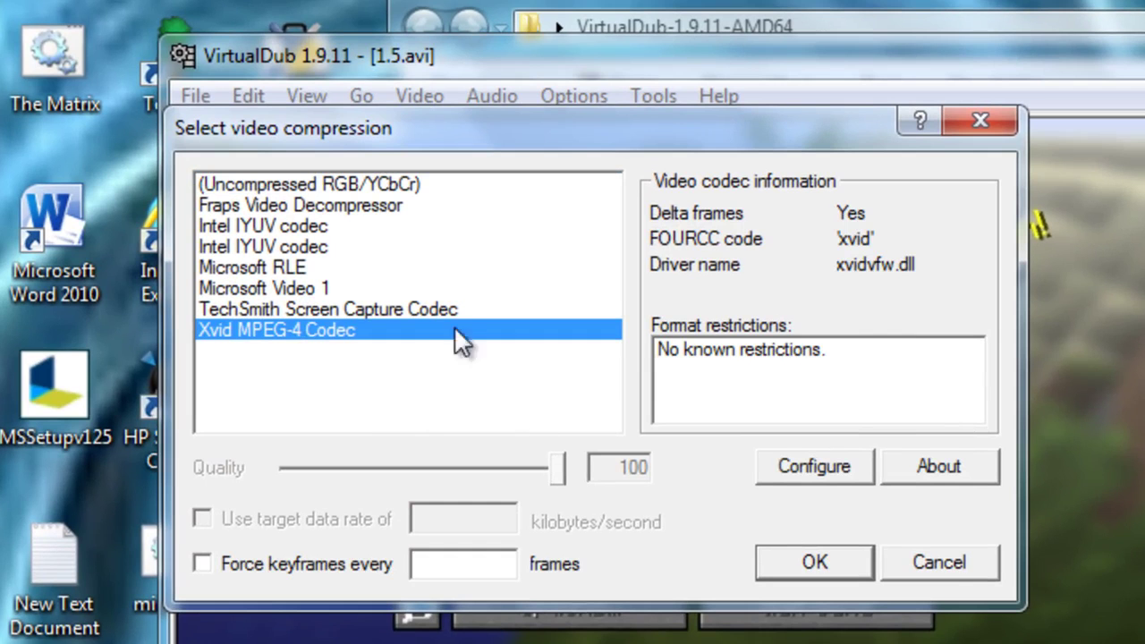
{"action": "left_click", "coordinate": [859, 554]}
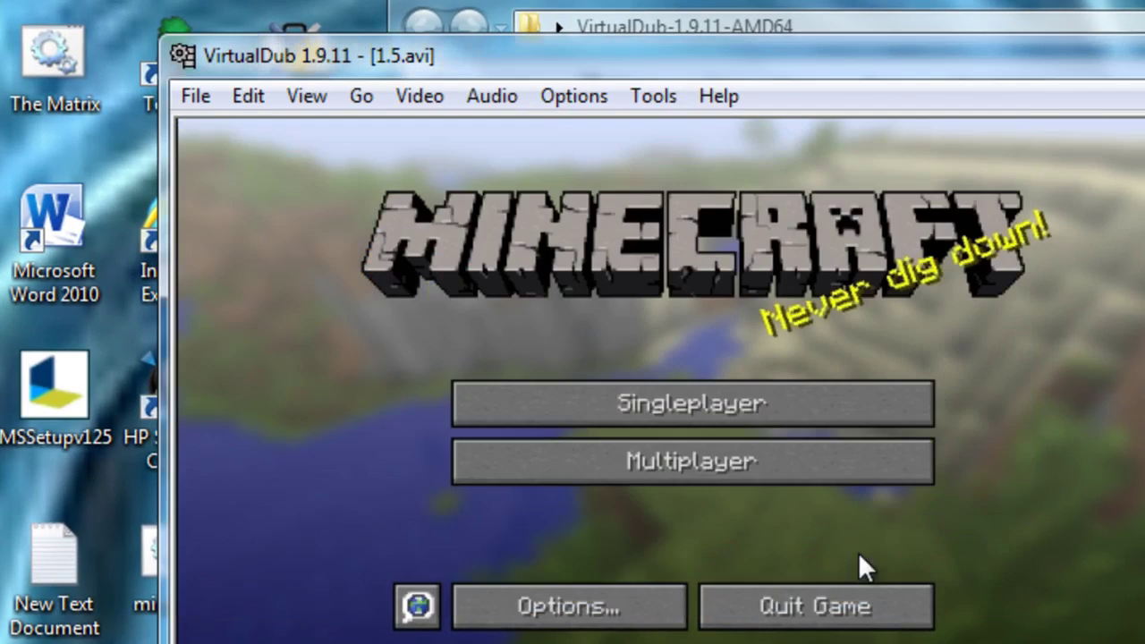
{"action": "left_click", "coordinate": [195, 95]}
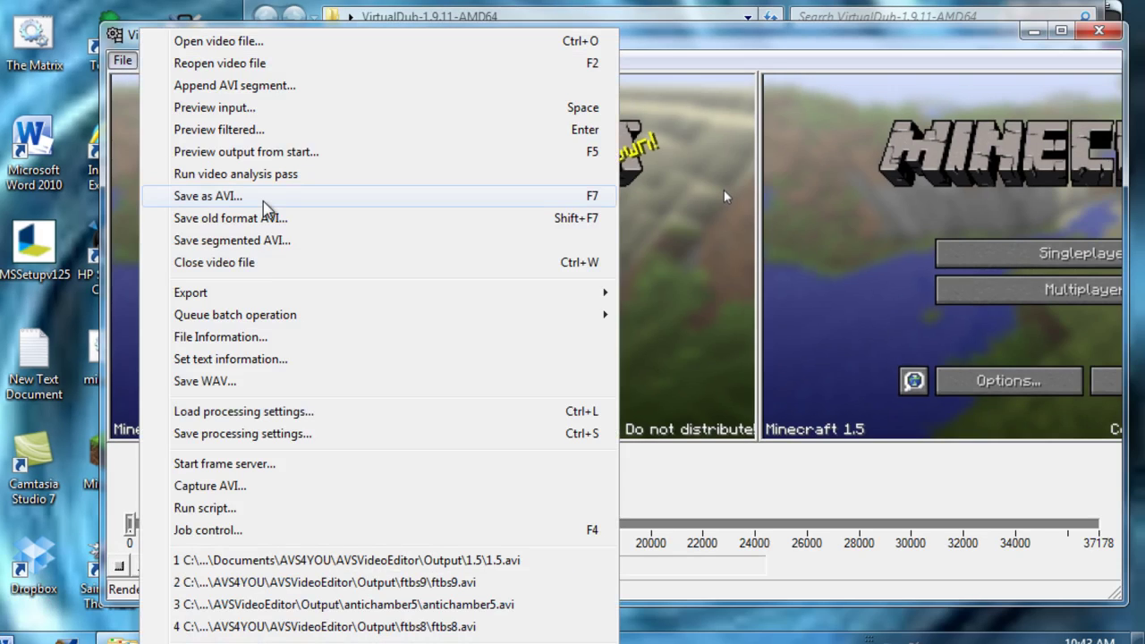
{"action": "left_click", "coordinate": [1108, 231]}
Close VirtualDub and its program folder window.
{"action": "left_click", "coordinate": [1099, 21]}
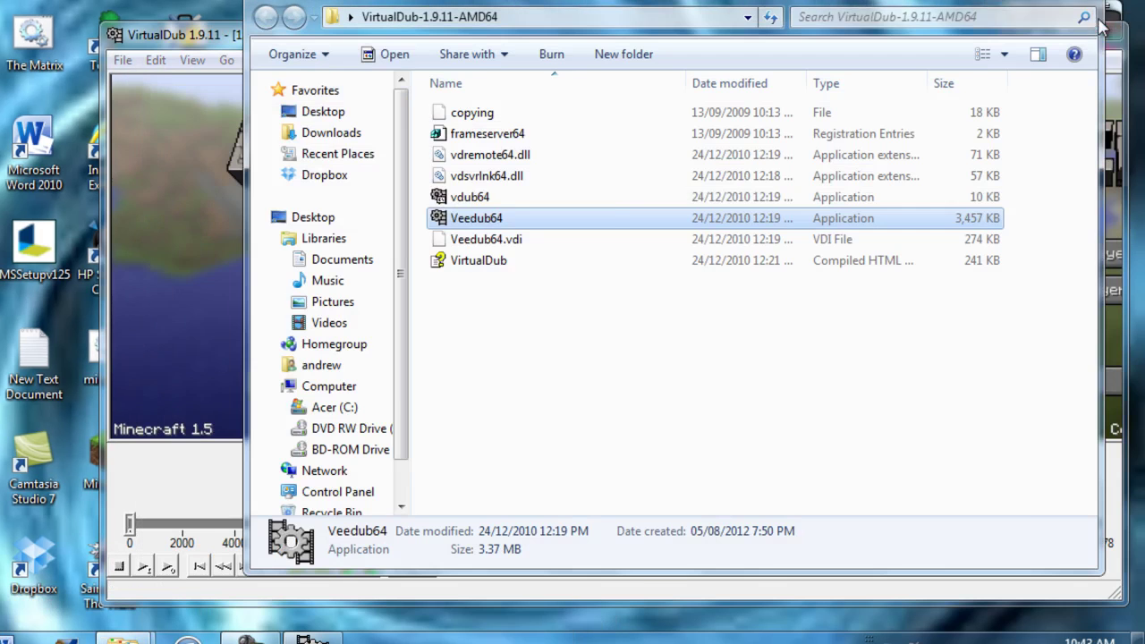
{"action": "left_click", "coordinate": [226, 80]}
{"action": "left_click", "coordinate": [1099, 32]}
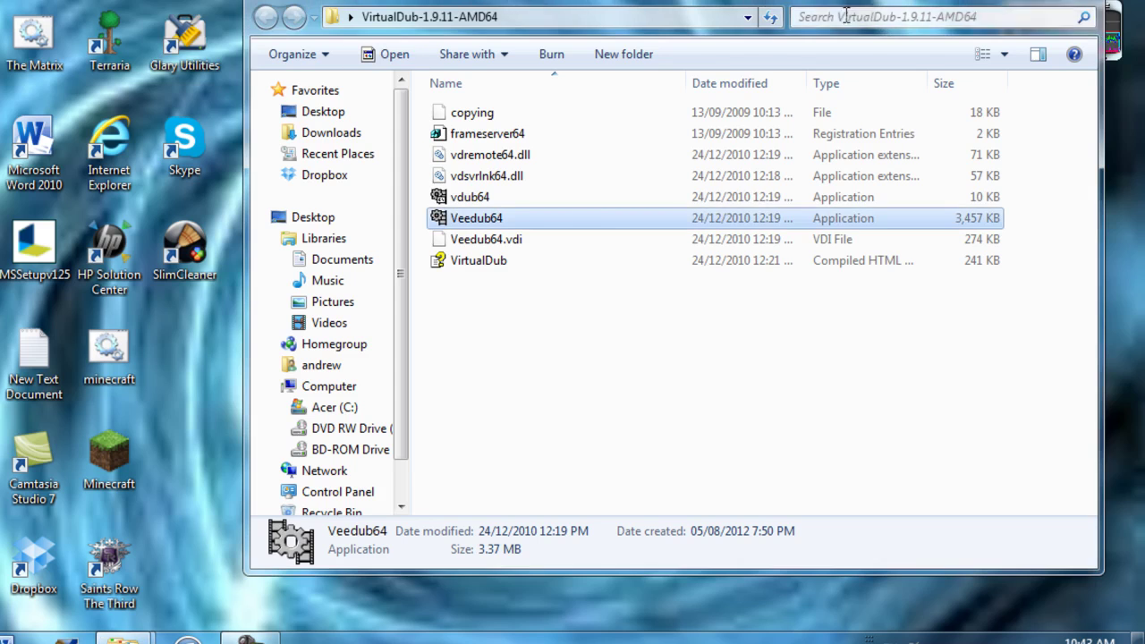
{"action": "left_click", "coordinate": [1118, 11]}
Restore the ftbs9 folder, confirm ftbs9vdub is a 448 MB AVI, then show the desktop.
{"action": "left_click", "coordinate": [146, 637]}
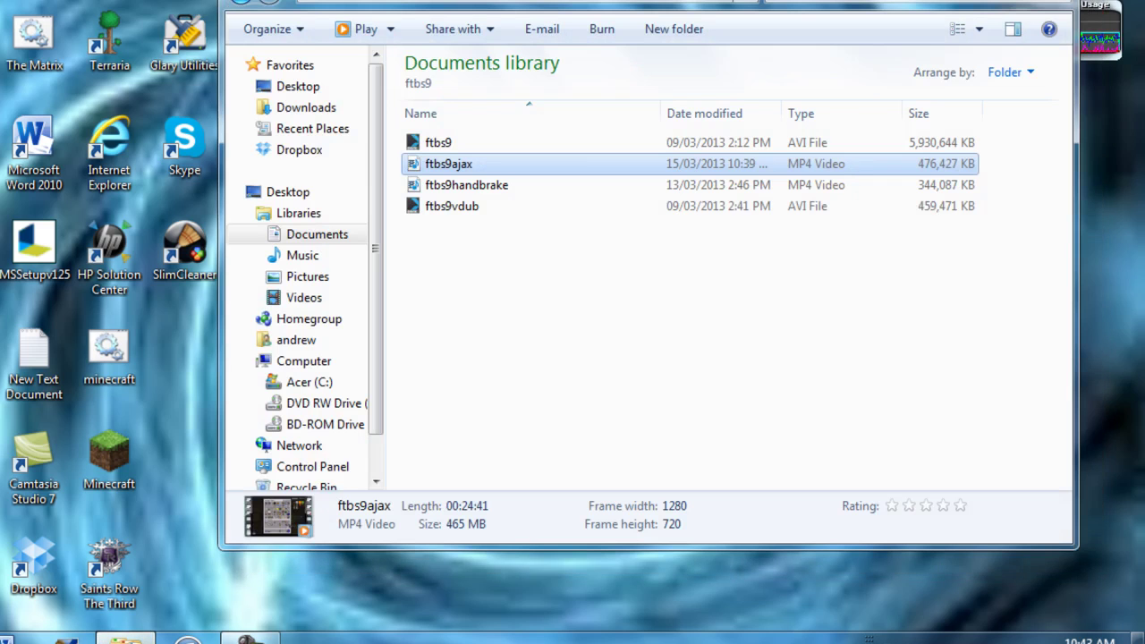
{"action": "left_click_drag", "start_coordinate": [478, 342], "coordinate": [556, 211]}
{"action": "left_click", "coordinate": [555, 245]}
{"action": "left_click", "coordinate": [543, 206]}
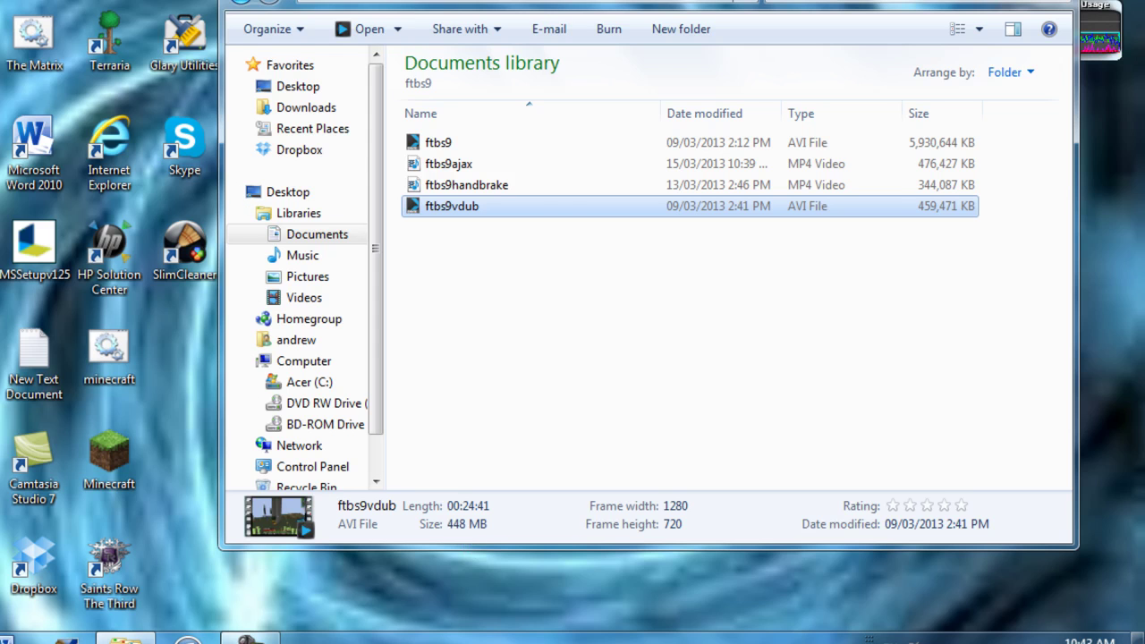
{"action": "key", "text": "super+d"}
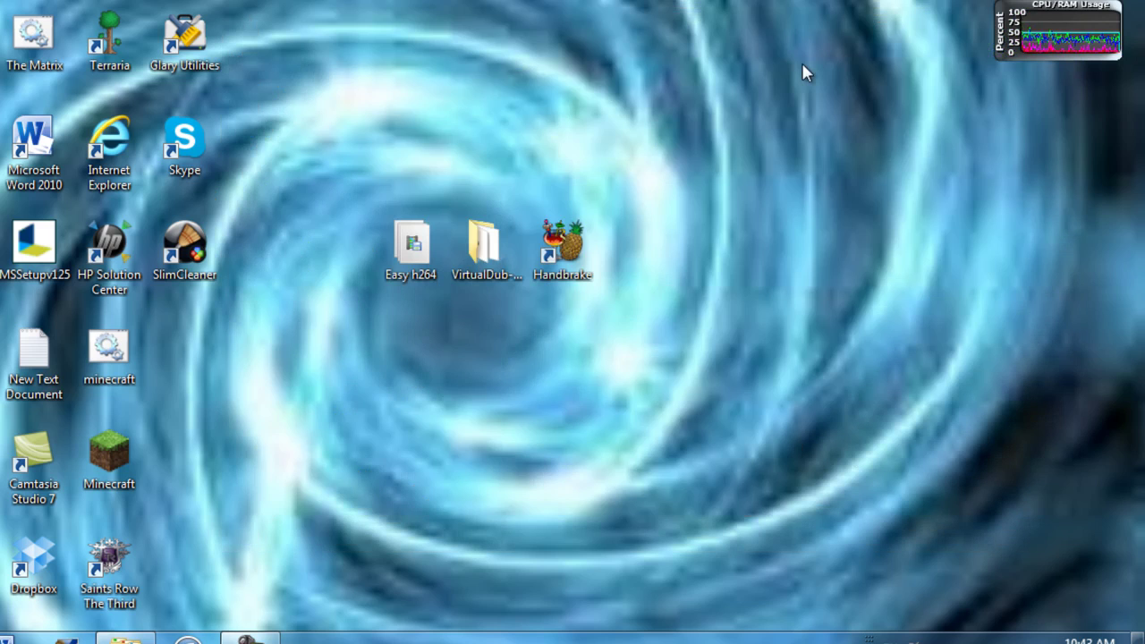
Launch HandBrake from its desktop shortcut, selecting it and pressing Enter.
{"action": "double_click", "coordinate": [588, 271]}
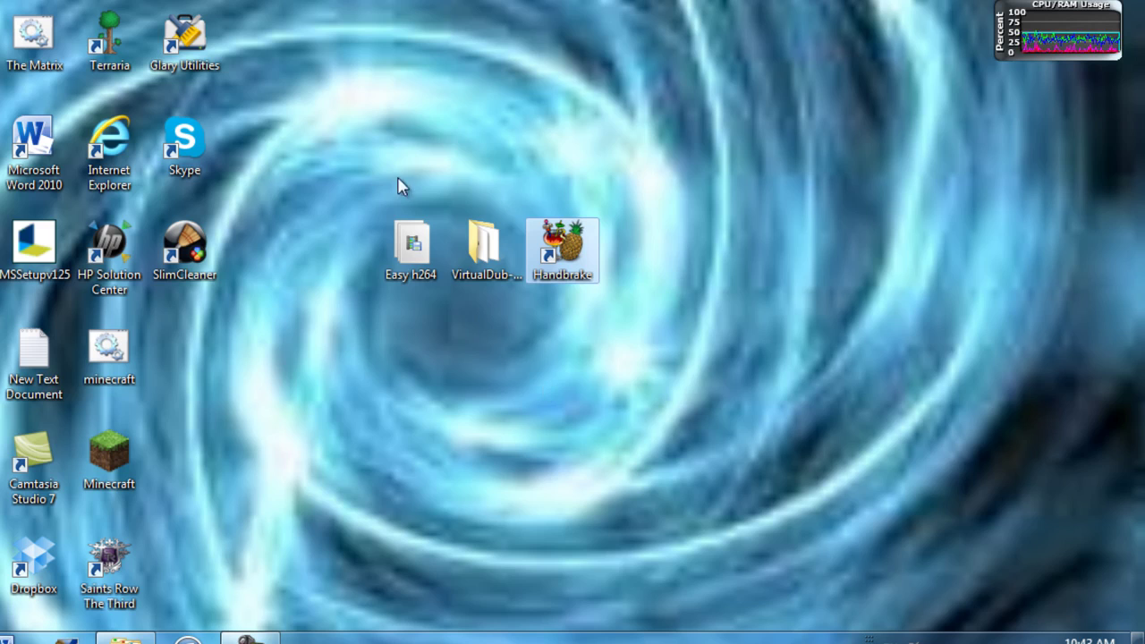
{"action": "left_click_drag", "start_coordinate": [354, 190], "coordinate": [435, 290]}
{"action": "left_click", "coordinate": [445, 347]}
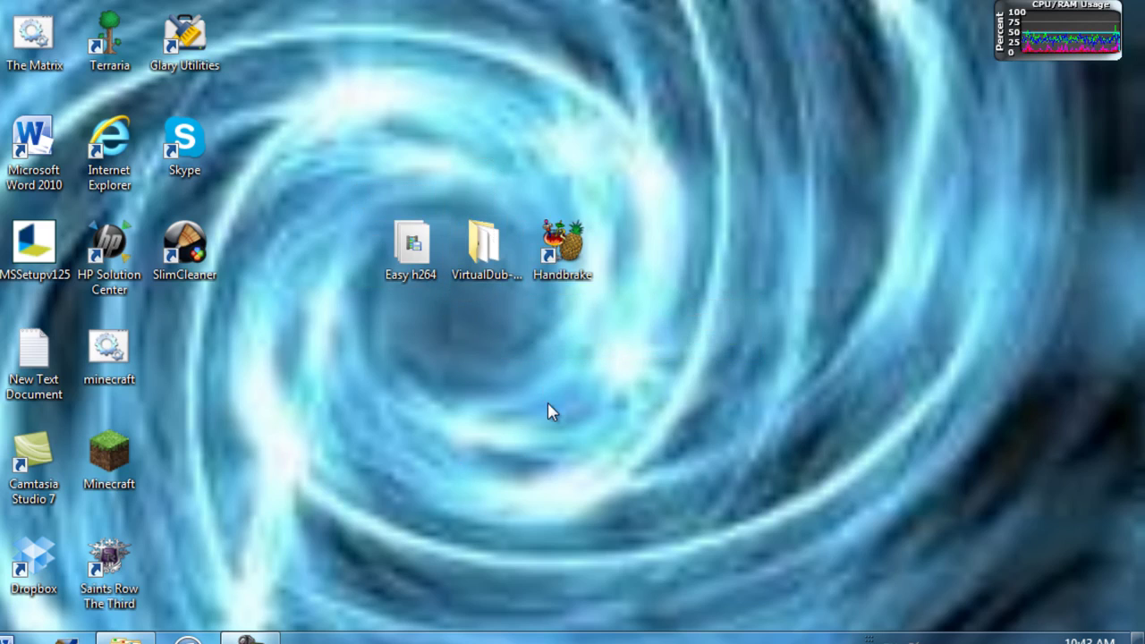
{"action": "left_click_drag", "start_coordinate": [547, 402], "coordinate": [592, 215]}
{"action": "key", "text": "Return"}
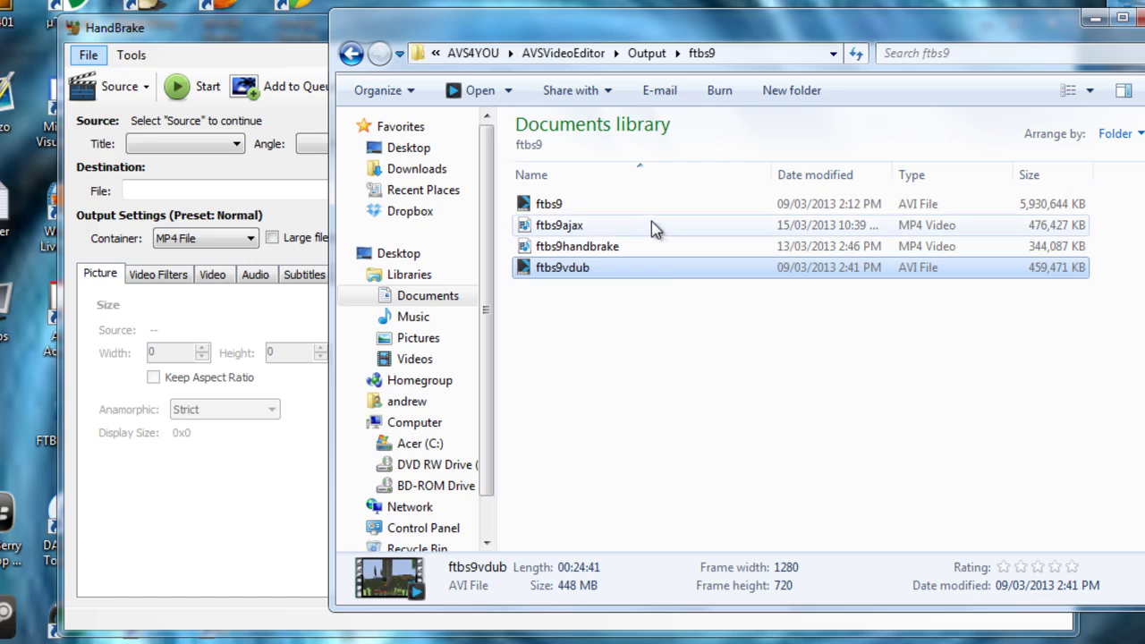
Drag ftbs9 into HandBrake as the source and dismiss the missing default path warning.
{"action": "left_click", "coordinate": [714, 206]}
{"action": "left_click_drag", "start_coordinate": [716, 208], "coordinate": [215, 336]}
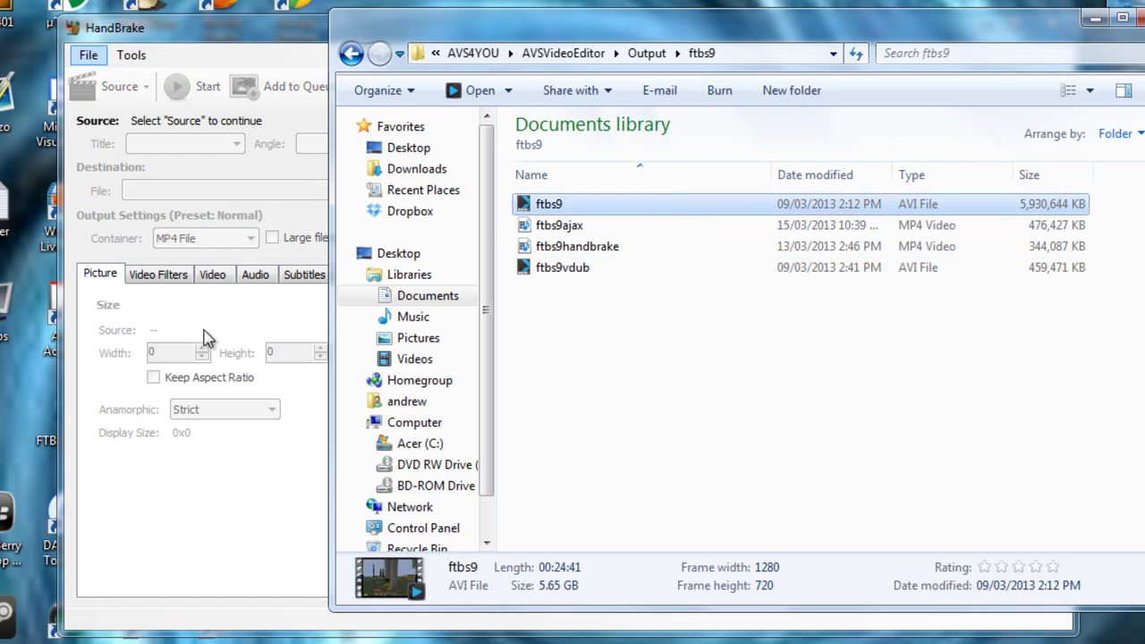
{"action": "left_click", "coordinate": [1086, 21]}
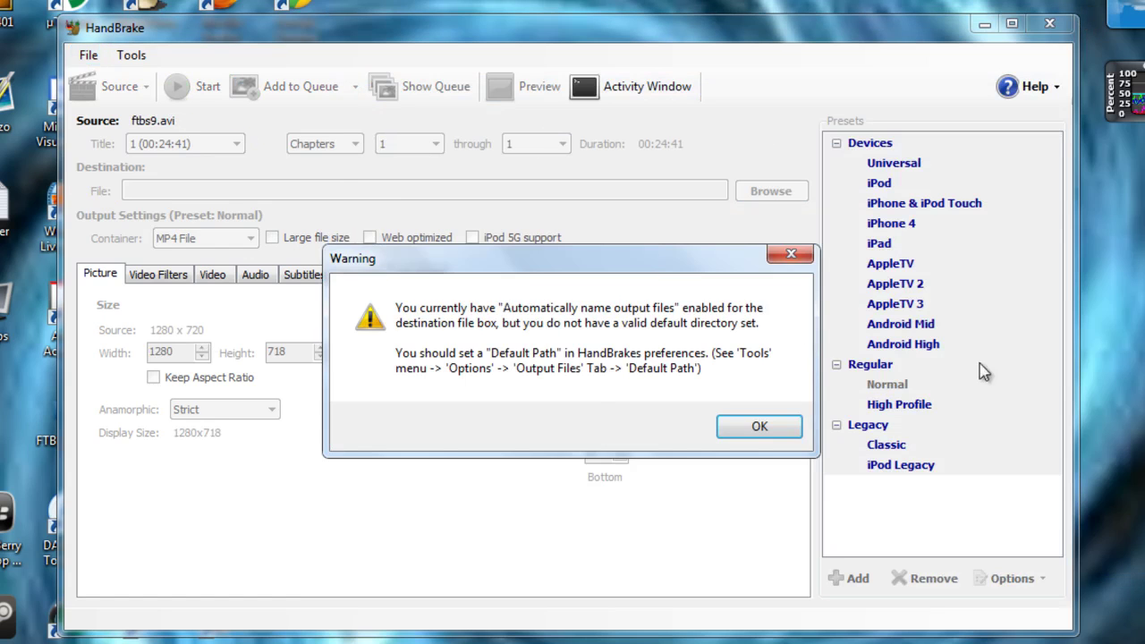
{"action": "left_click", "coordinate": [759, 427]}
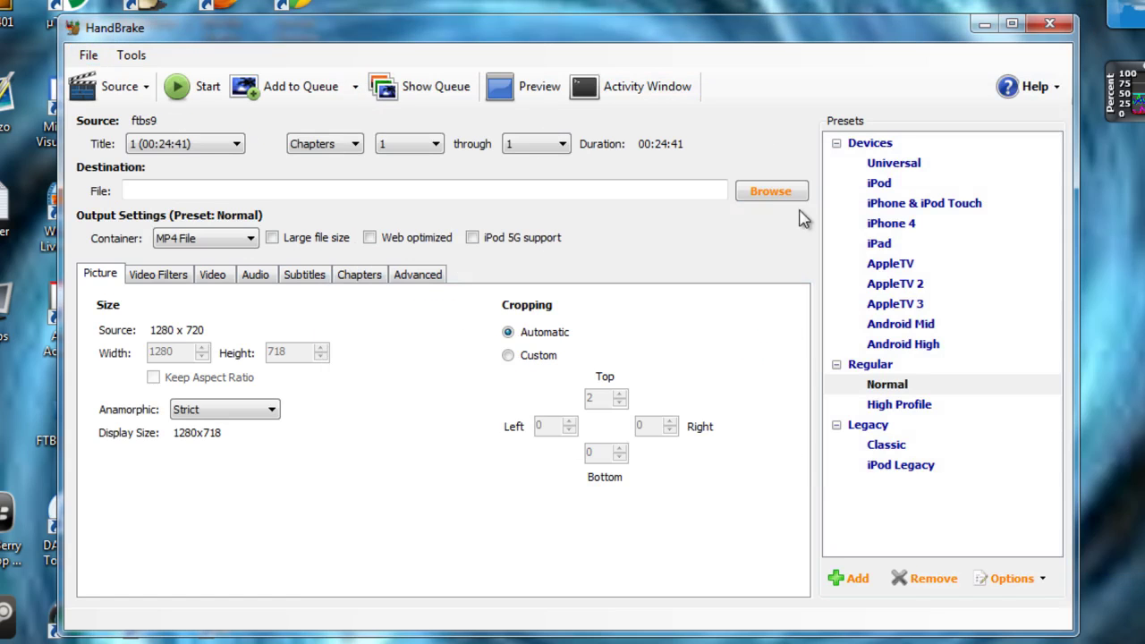
Browse the save destination to Documents > AVS4YOU > AVSVideoEditor > Output.
{"action": "left_click", "coordinate": [771, 191]}
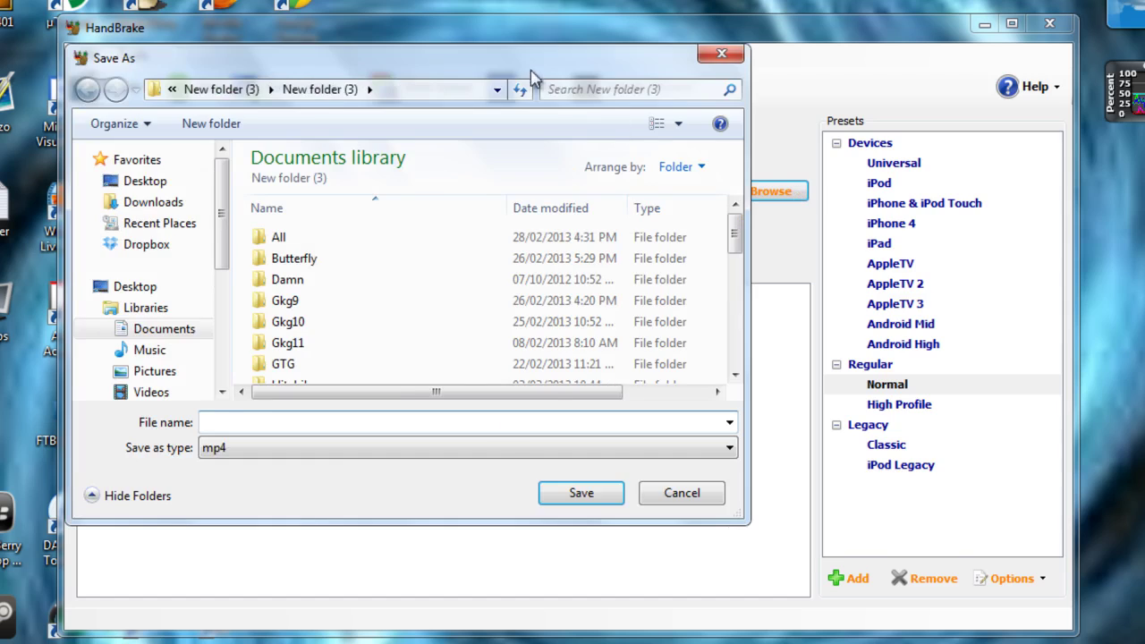
{"action": "left_click_drag", "start_coordinate": [533, 68], "coordinate": [1007, 99]}
{"action": "left_click", "coordinate": [663, 235]}
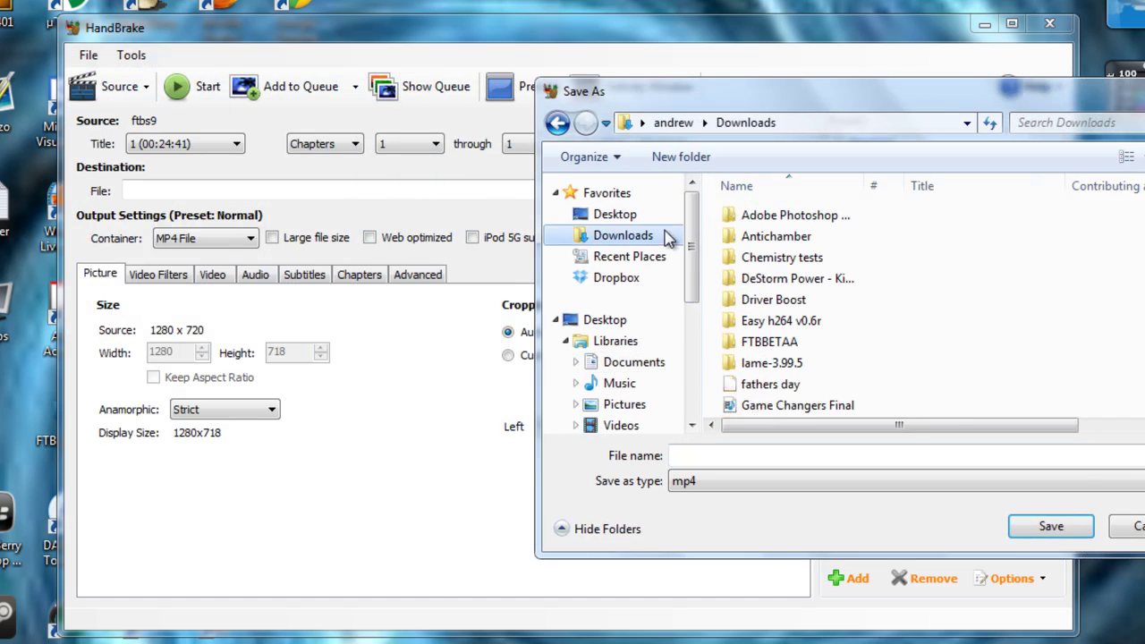
{"action": "scroll", "coordinate": [944, 309], "scroll_direction": "down", "scroll_amount": 4}
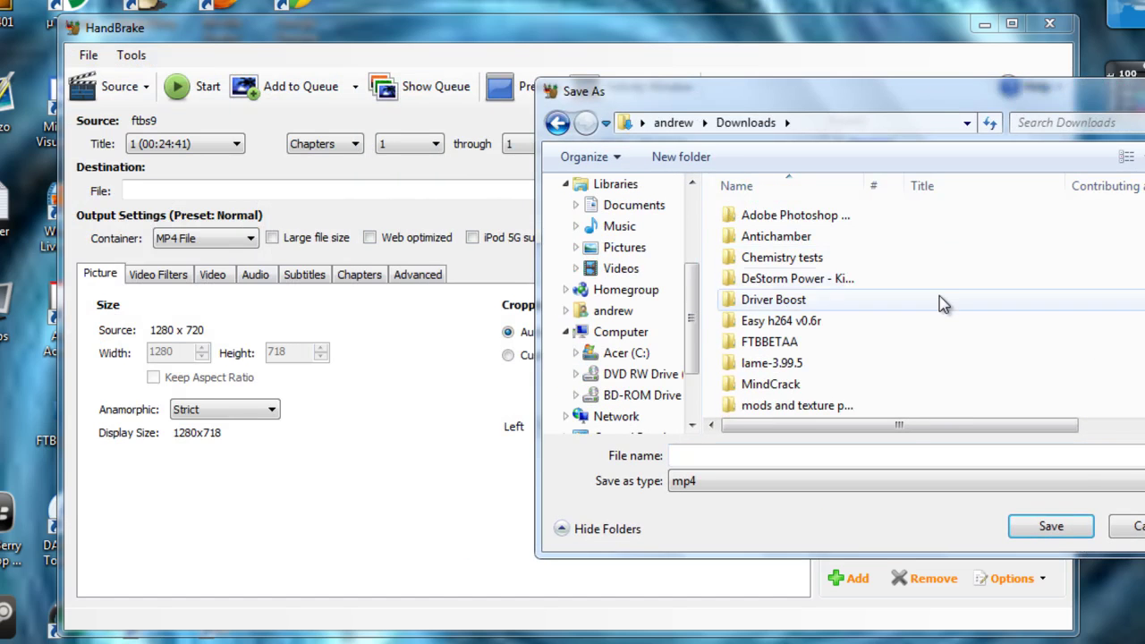
{"action": "scroll", "coordinate": [668, 286], "scroll_direction": "up", "scroll_amount": 2}
{"action": "left_click", "coordinate": [666, 273]}
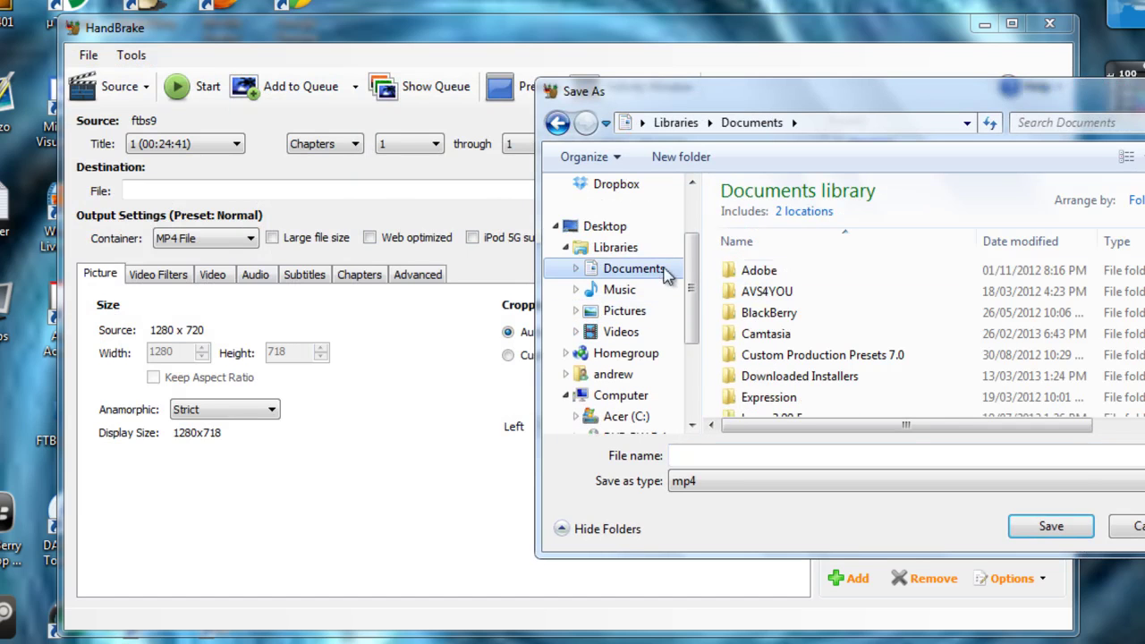
{"action": "double_click", "coordinate": [897, 292]}
{"action": "double_click", "coordinate": [894, 269]}
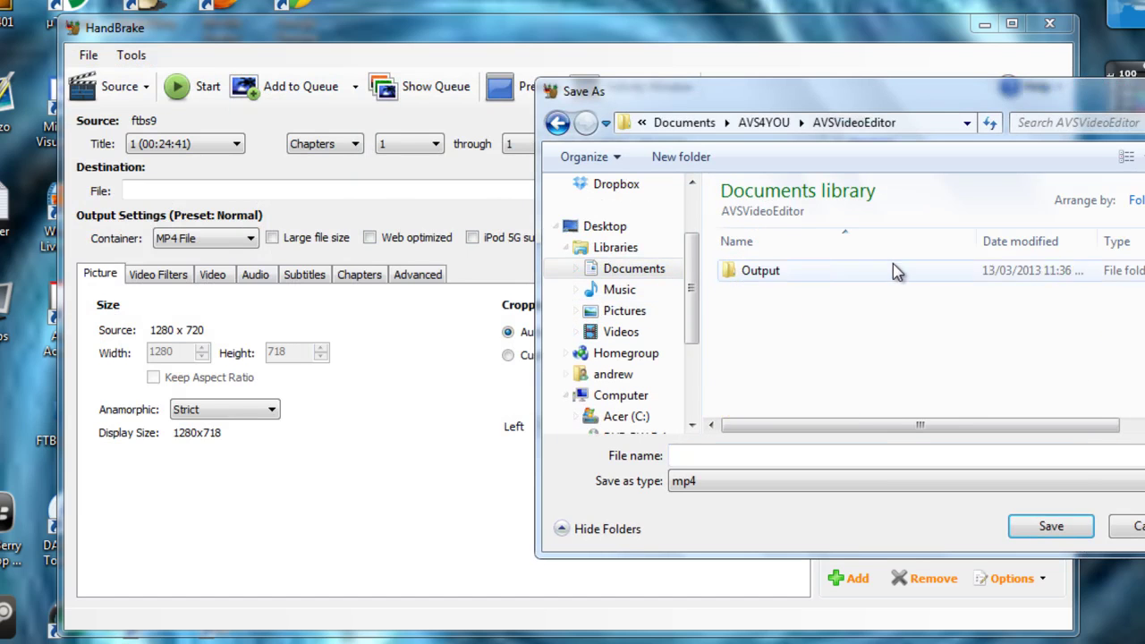
{"action": "double_click", "coordinate": [893, 267]}
Open the ftbs9 folder and save the output as ftb.mp4.
{"action": "scroll", "coordinate": [912, 272], "scroll_direction": "down", "scroll_amount": 2}
{"action": "scroll", "coordinate": [912, 273], "scroll_direction": "down", "scroll_amount": 3}
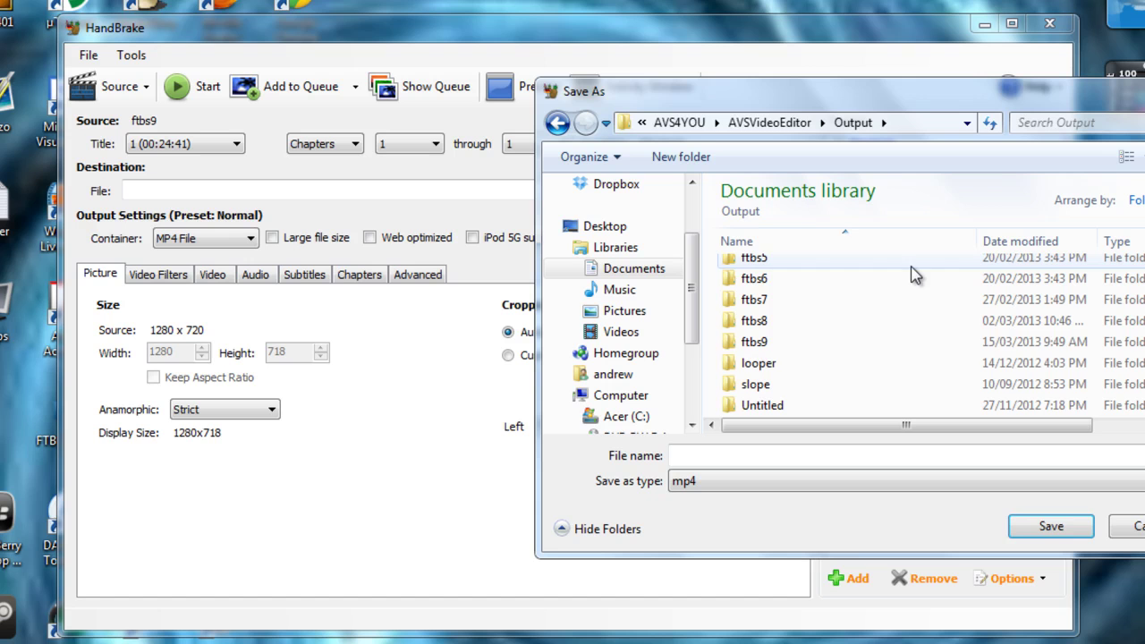
{"action": "left_click", "coordinate": [883, 352]}
{"action": "double_click", "coordinate": [882, 352]}
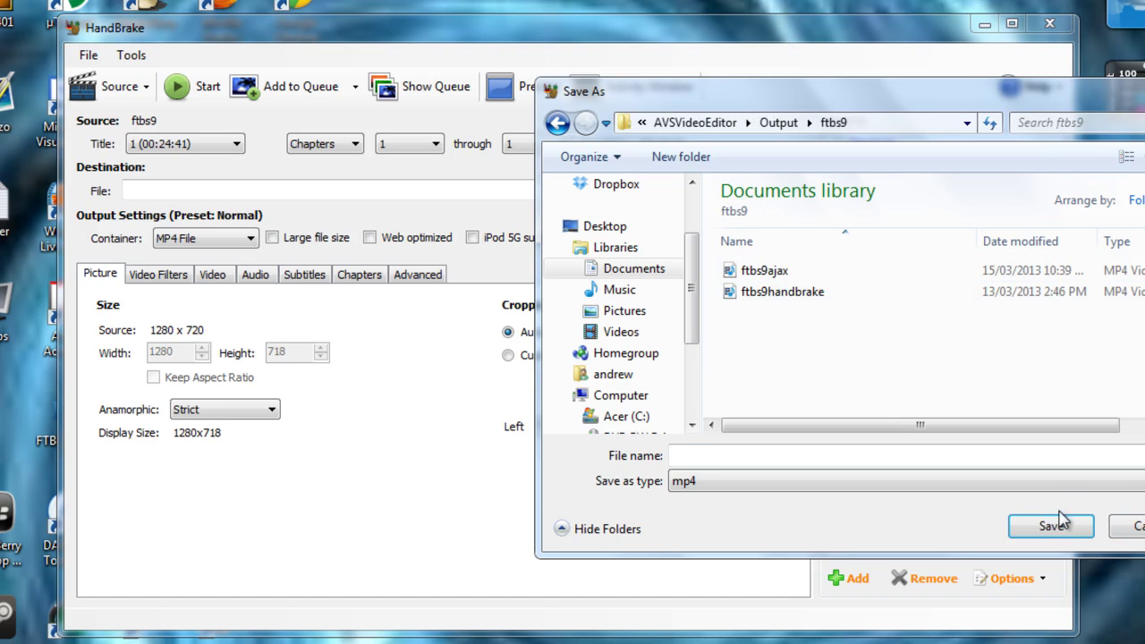
{"action": "left_click", "coordinate": [933, 459]}
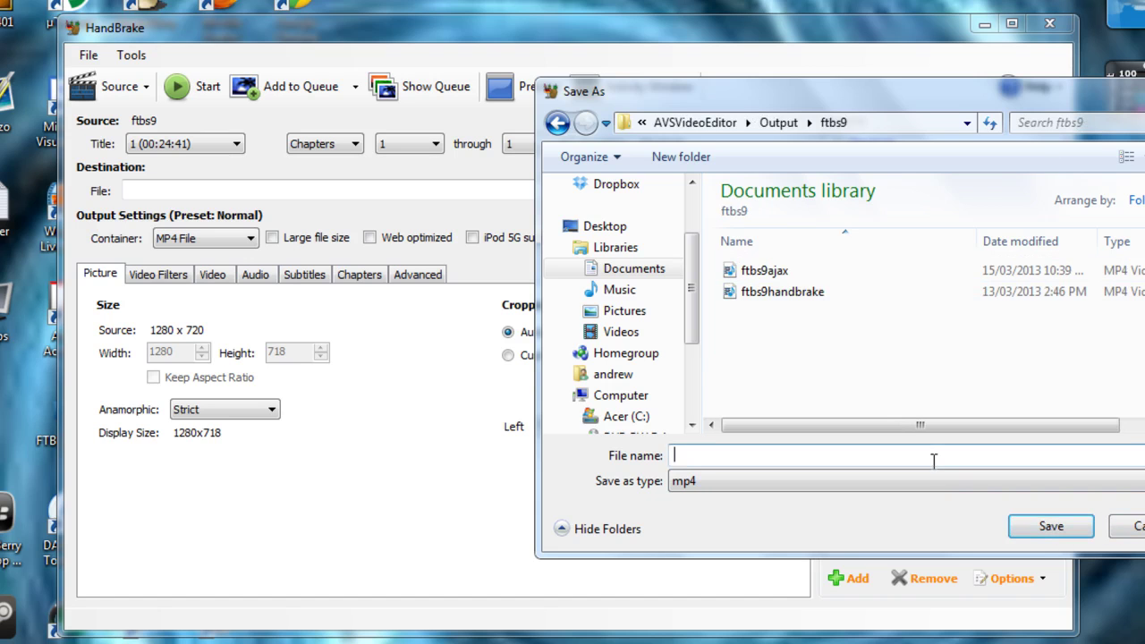
{"action": "type", "text": "ftb"}
{"action": "key", "text": "Return"}
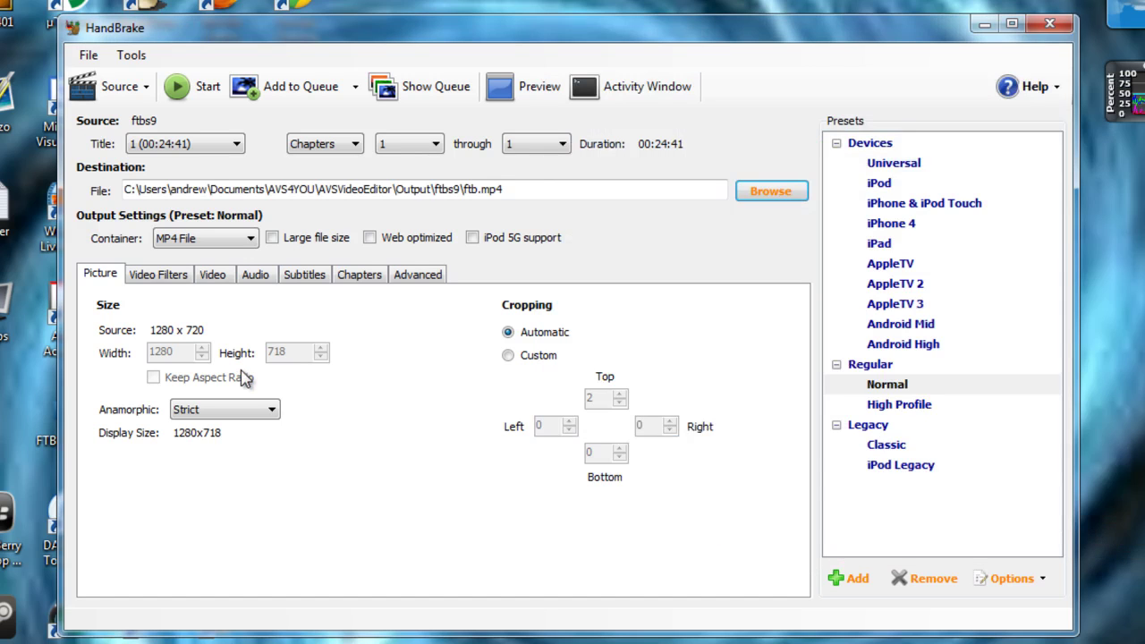
Set constant quality to RF 22 and x264 reference frames to 4.
{"action": "left_click", "coordinate": [146, 281]}
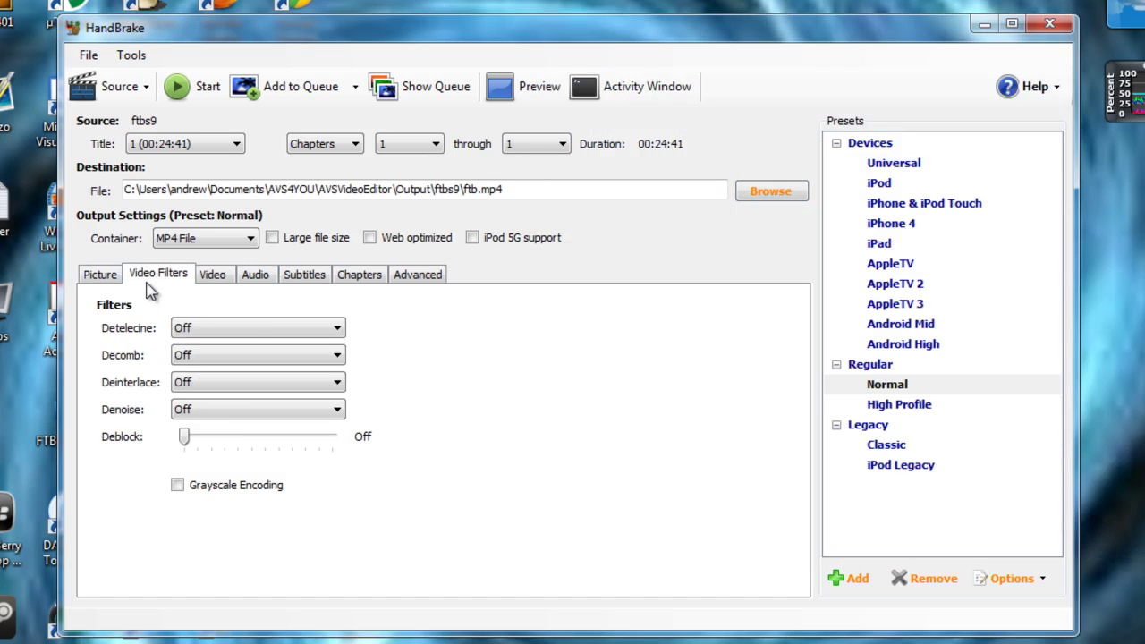
{"action": "left_click", "coordinate": [216, 277]}
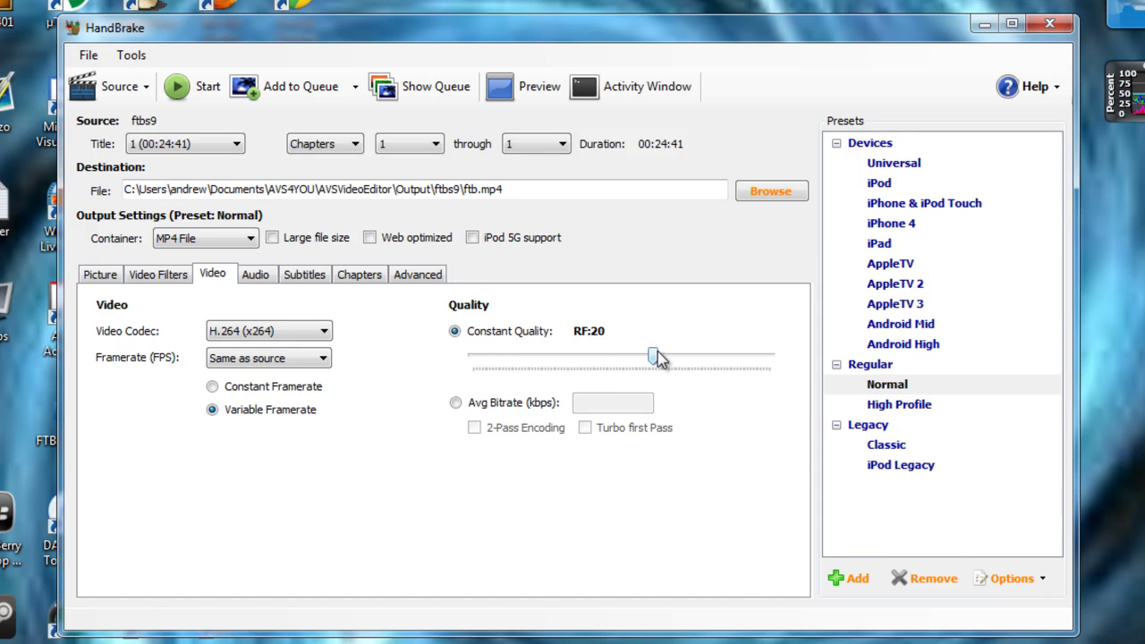
{"action": "left_click_drag", "start_coordinate": [655, 357], "coordinate": [640, 359]}
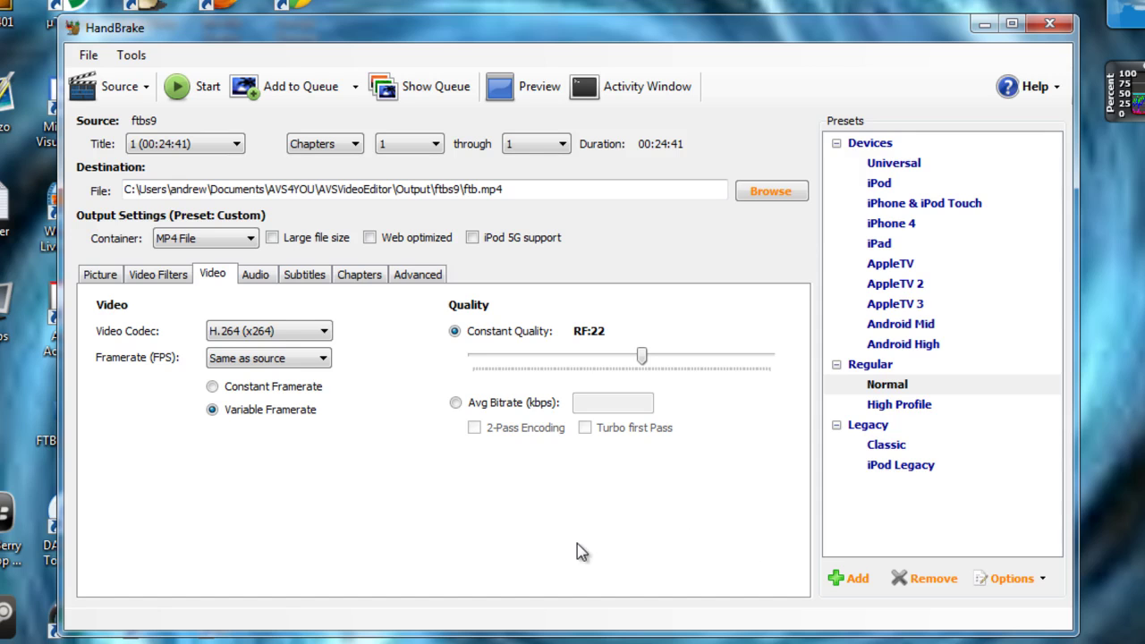
{"action": "left_click", "coordinate": [425, 275]}
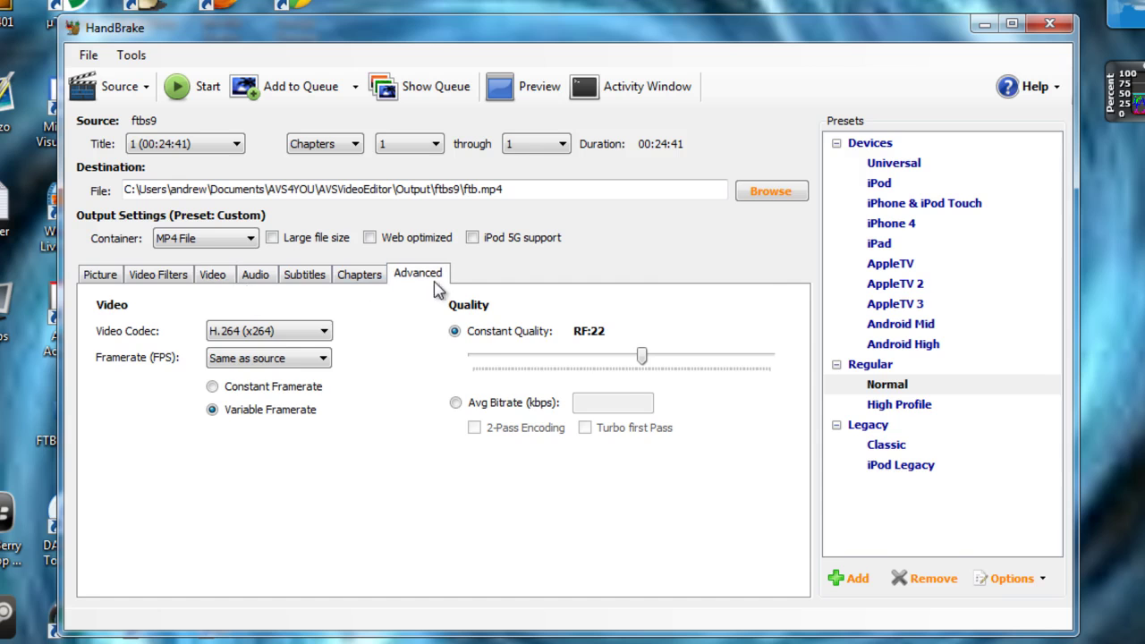
{"action": "left_click", "coordinate": [265, 332]}
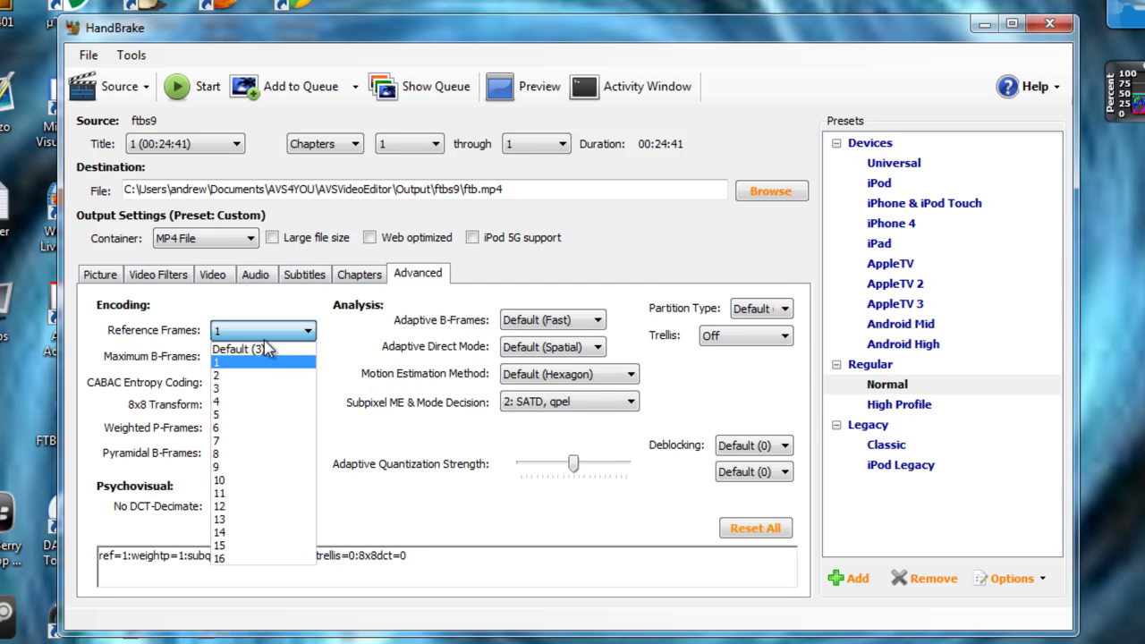
{"action": "left_click", "coordinate": [269, 407]}
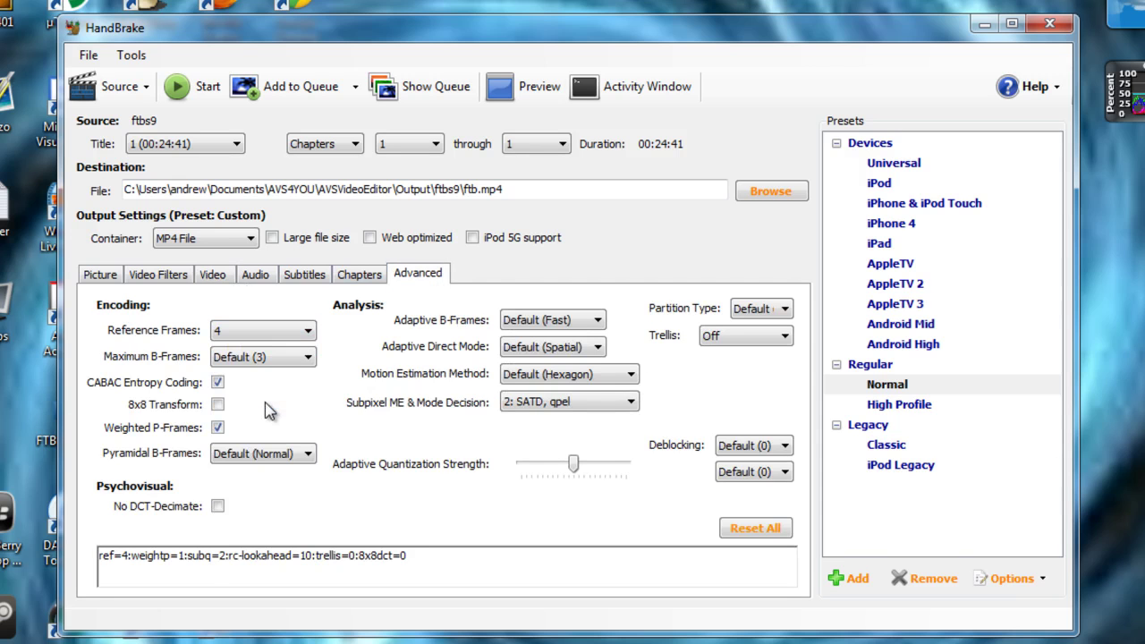
Start the encode, then stop it and confirm the cancellation.
{"action": "left_click", "coordinate": [205, 87]}
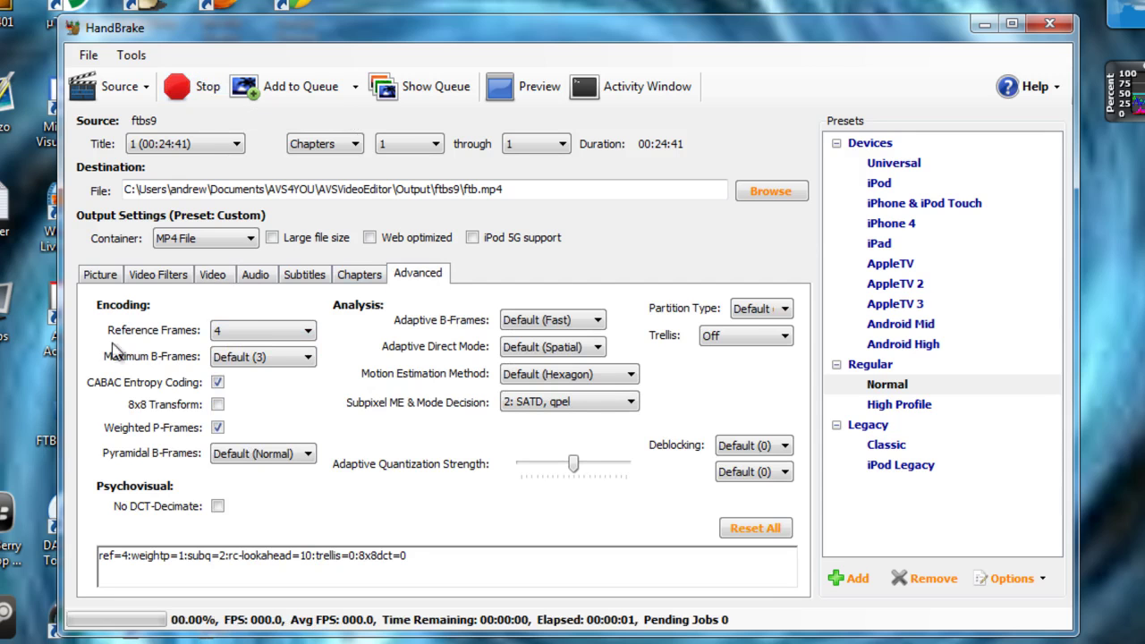
{"action": "left_click", "coordinate": [199, 89]}
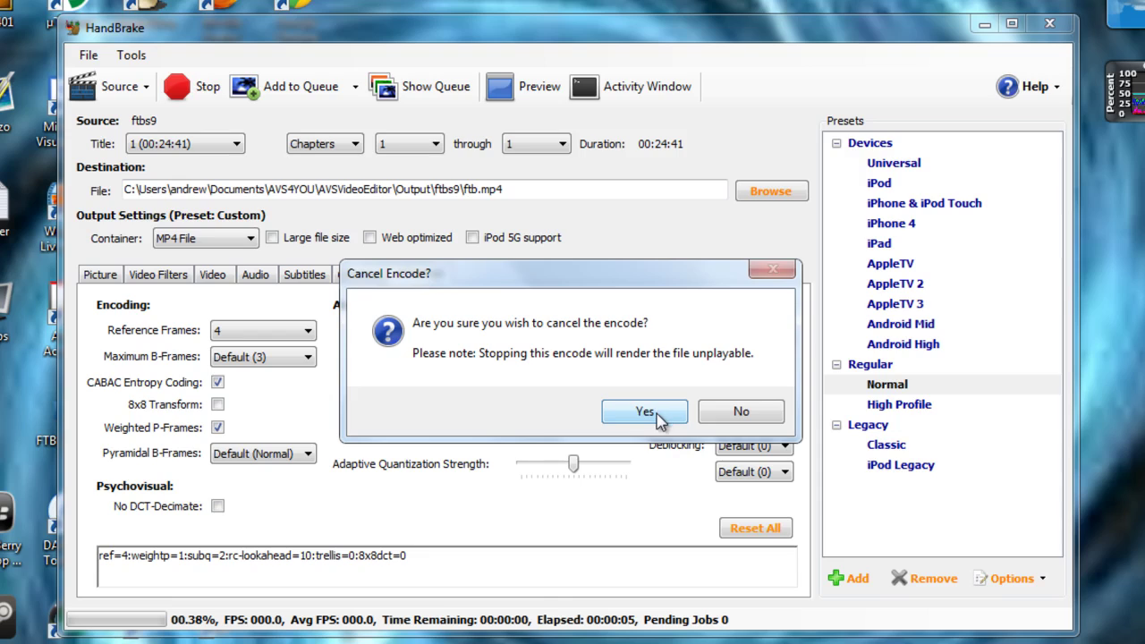
{"action": "left_click", "coordinate": [646, 412]}
Close HandBrake and drag the unfinished ftb file from ftbs9 to the Recycle Bin.
{"action": "left_click", "coordinate": [1049, 23]}
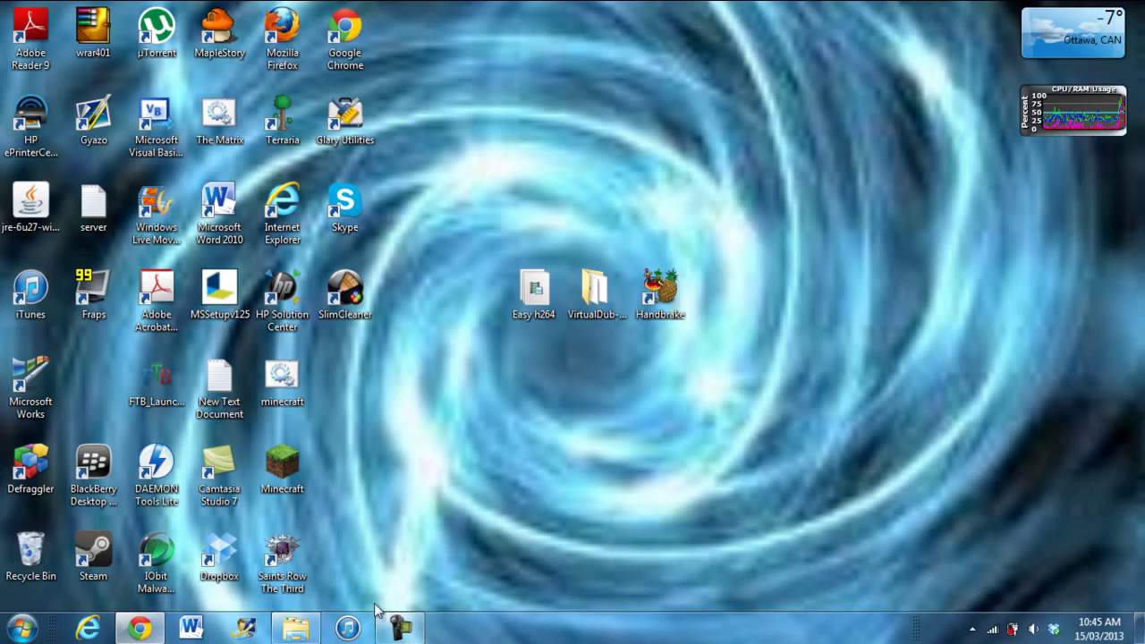
{"action": "left_click", "coordinate": [295, 627]}
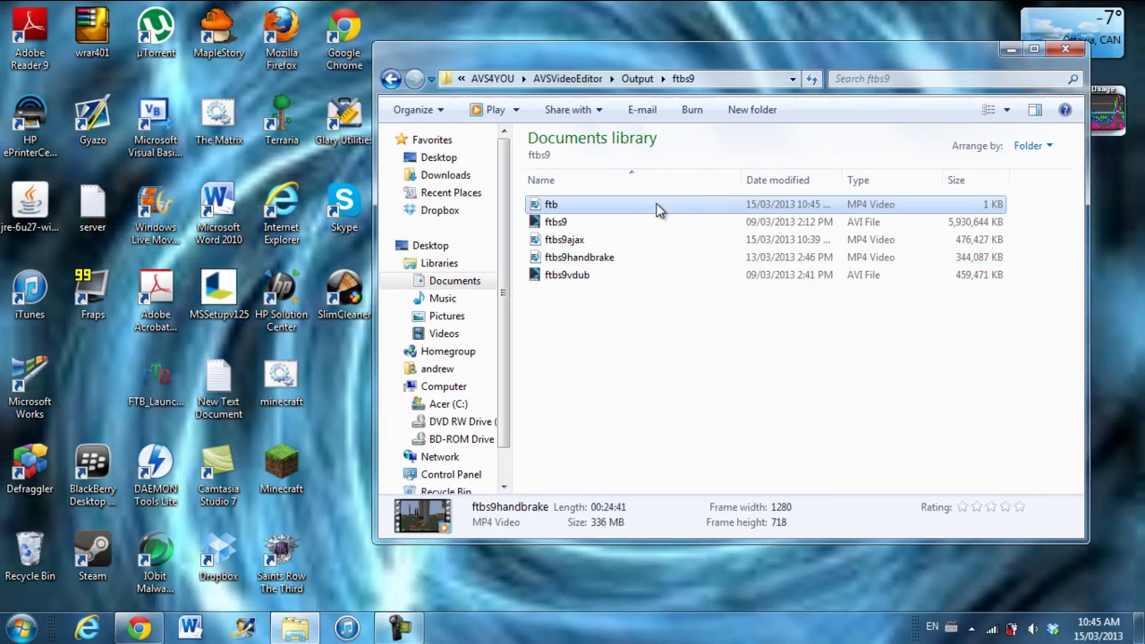
{"action": "left_click", "coordinate": [657, 209]}
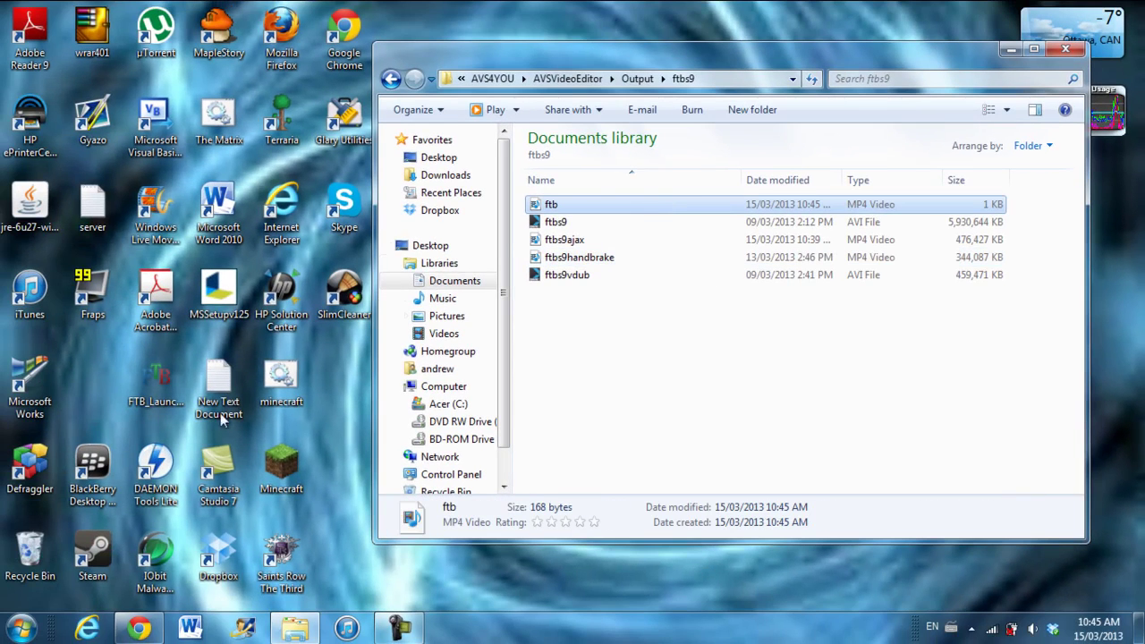
{"action": "left_click_drag", "start_coordinate": [579, 207], "coordinate": [25, 577]}
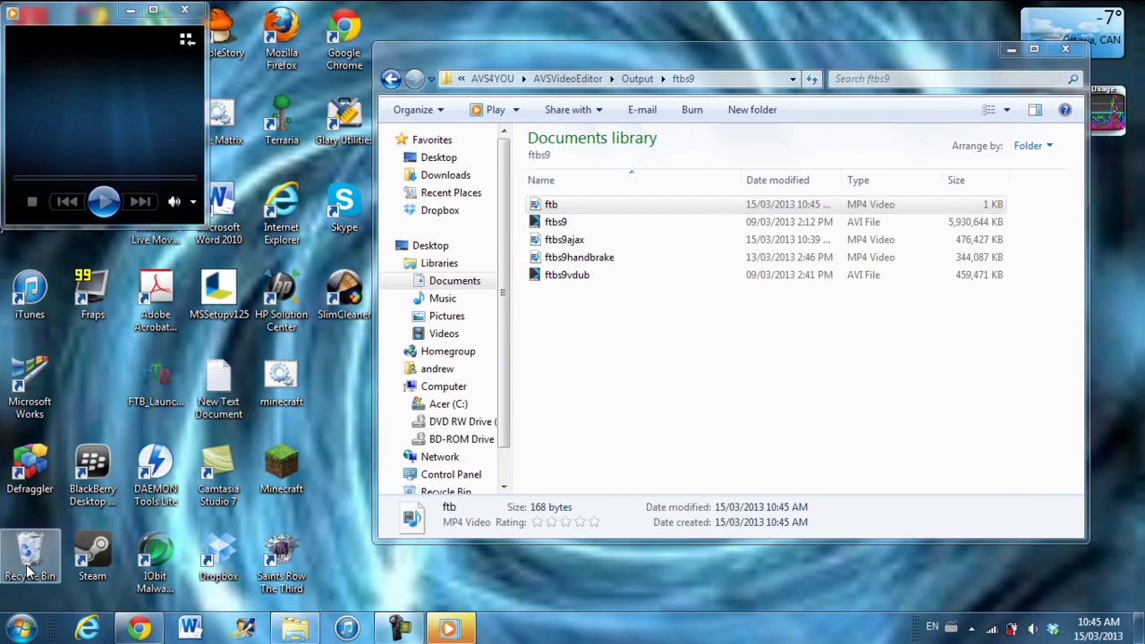
Close Media Player, check ftbs9handbrake is 336 MB, and select the three encoder shortcuts.
{"action": "left_click", "coordinate": [193, 12]}
{"action": "left_click", "coordinate": [630, 236]}
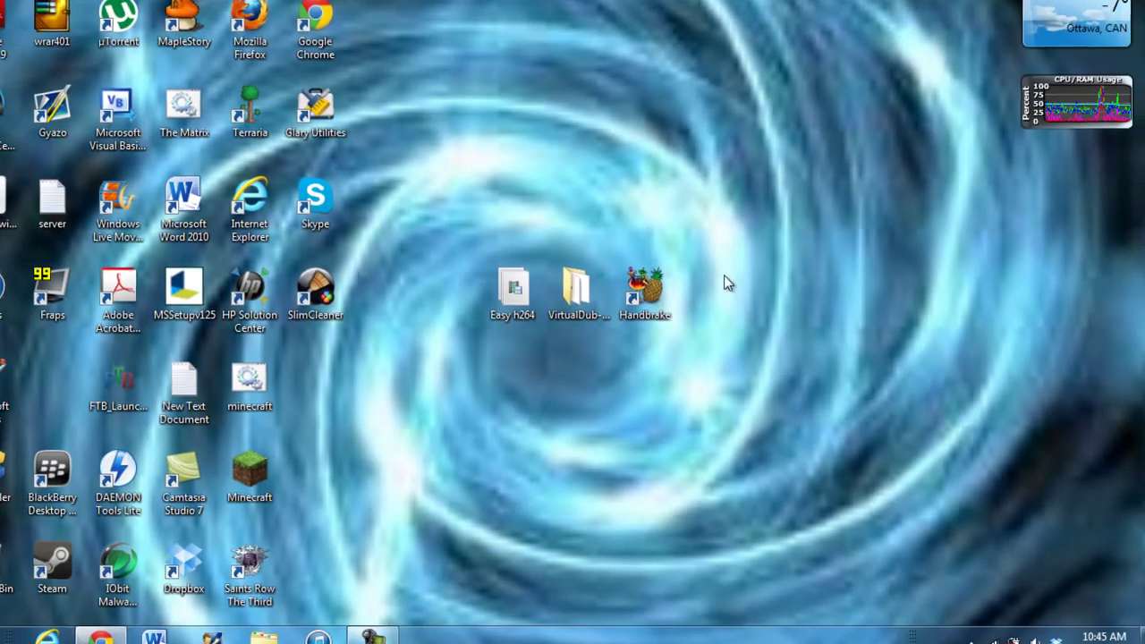
{"action": "left_click_drag", "start_coordinate": [734, 275], "coordinate": [478, 322]}
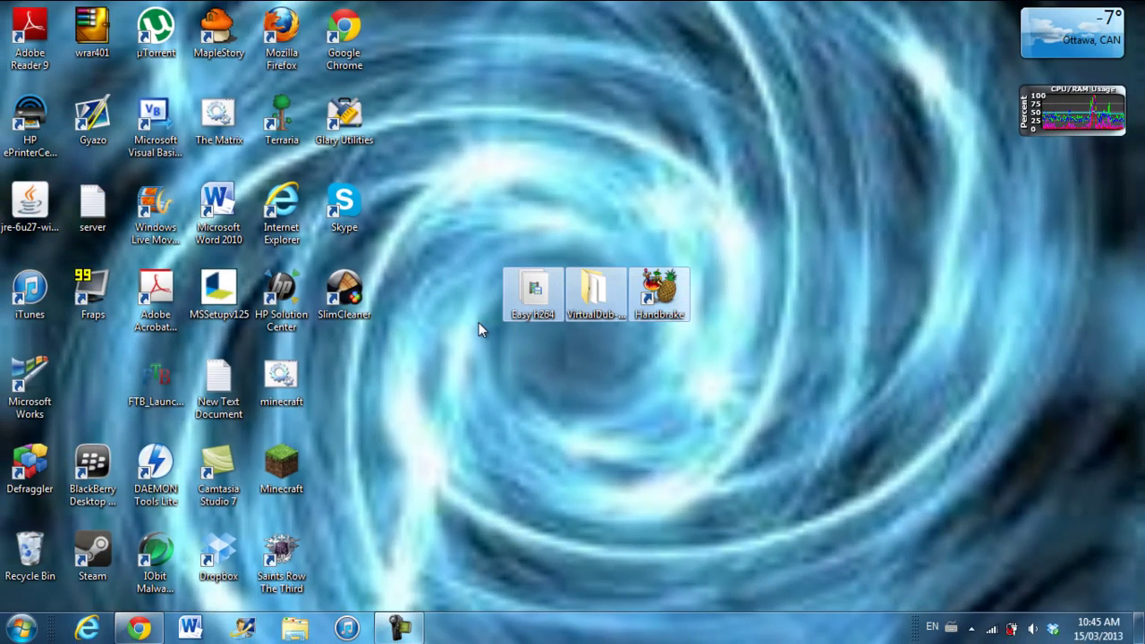